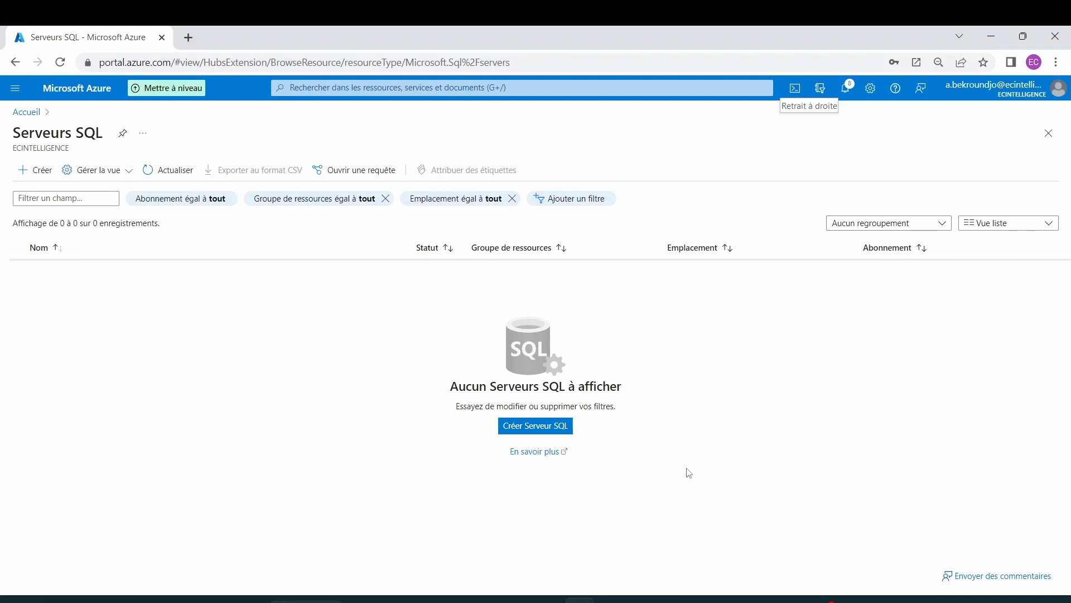
- Open the Bases de données SQL service and start creating a new SQL database
click(388, 89)
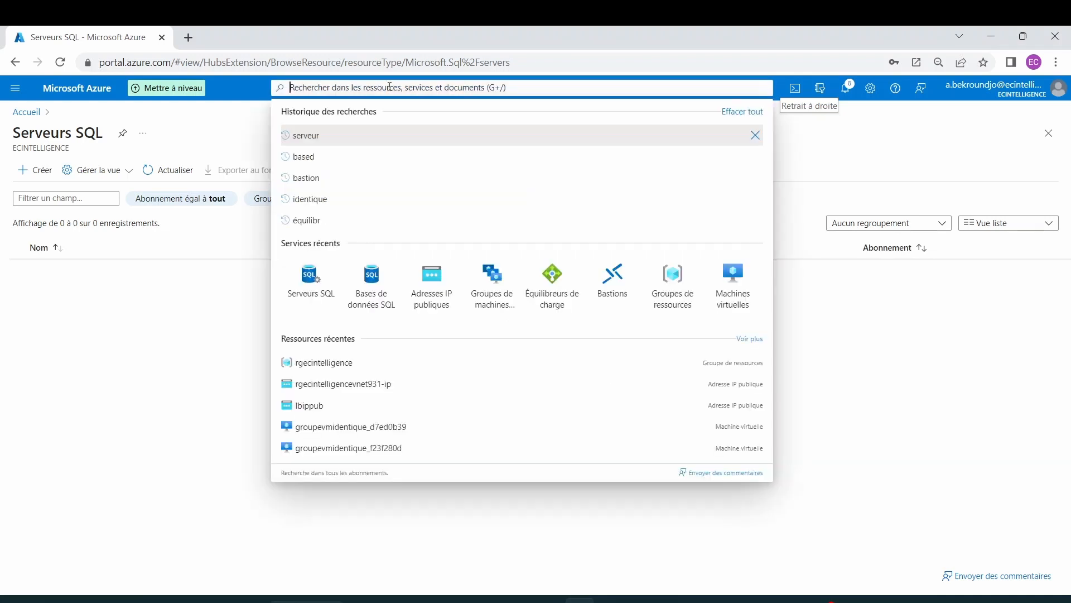
click(378, 307)
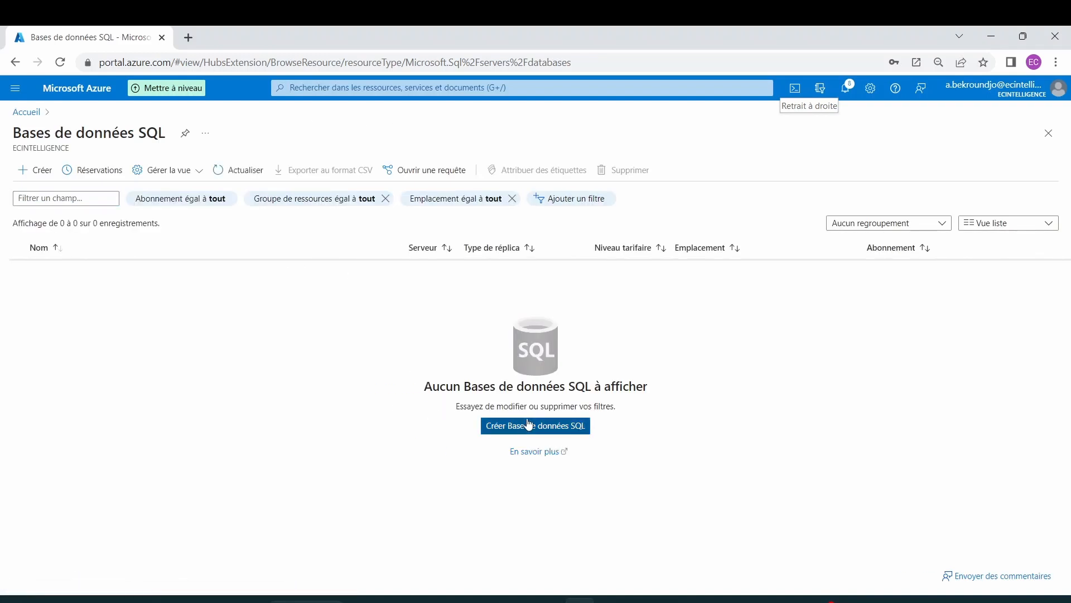
click(502, 429)
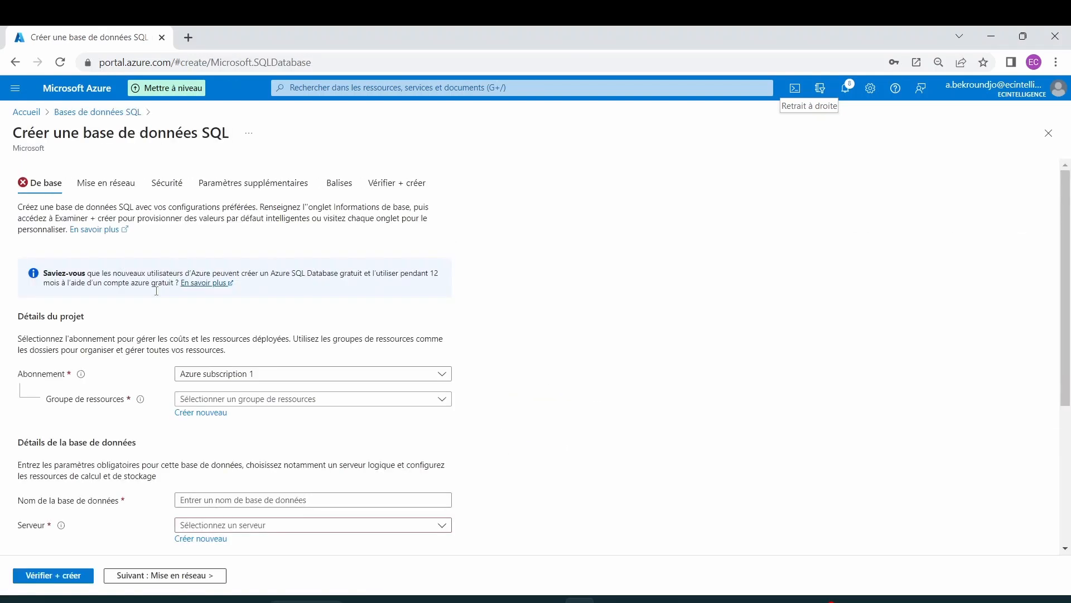
- Assign the database to the rgecintelligence resource group and name it basededonnee02
click(297, 403)
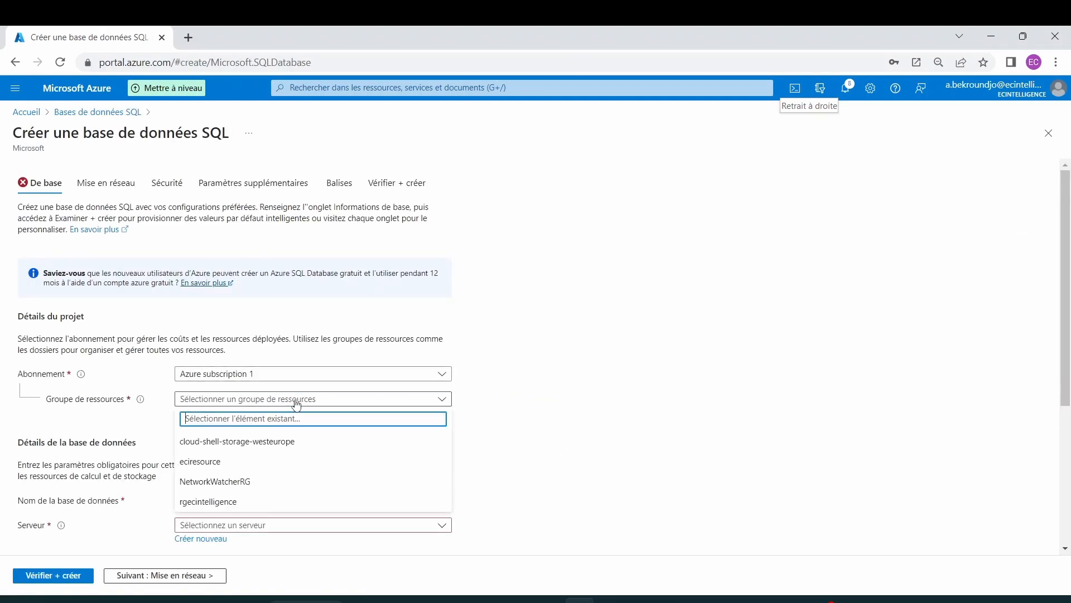
click(235, 501)
scroll(268, 391, down, 3)
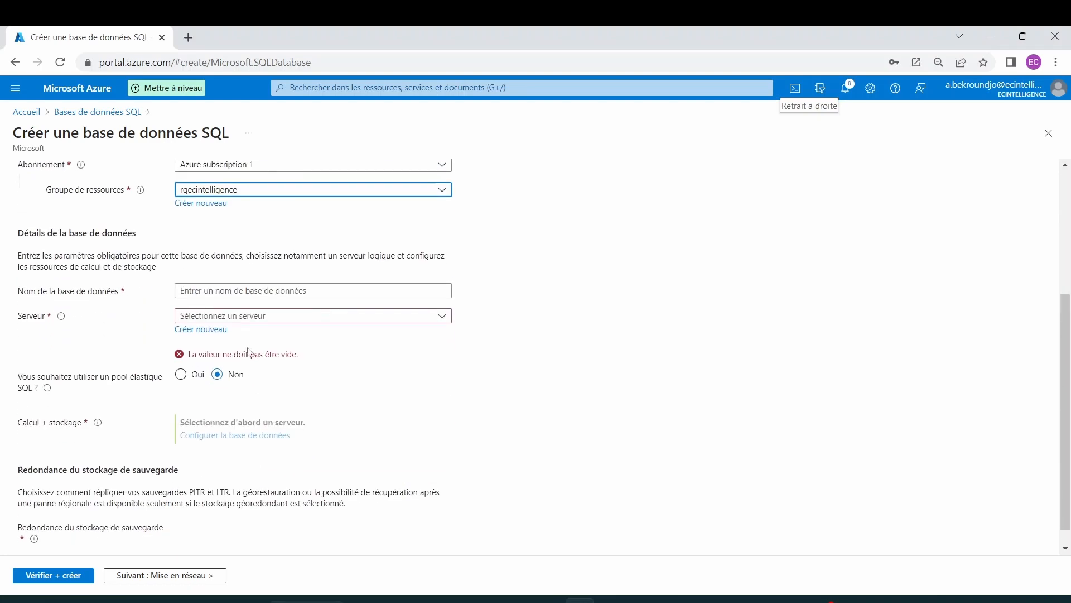
click(269, 291)
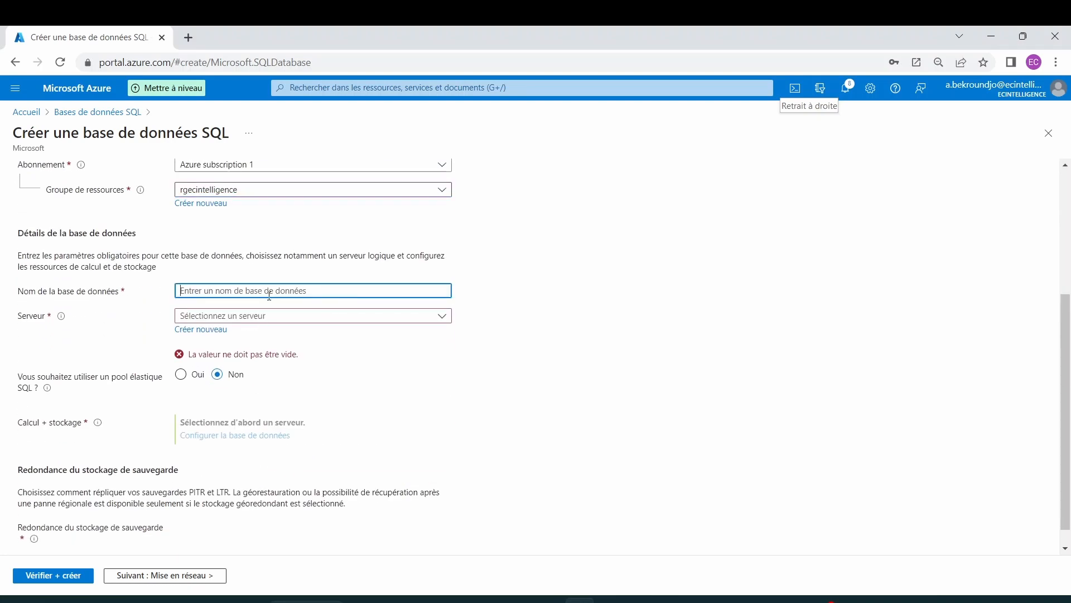
text(basededonnee)
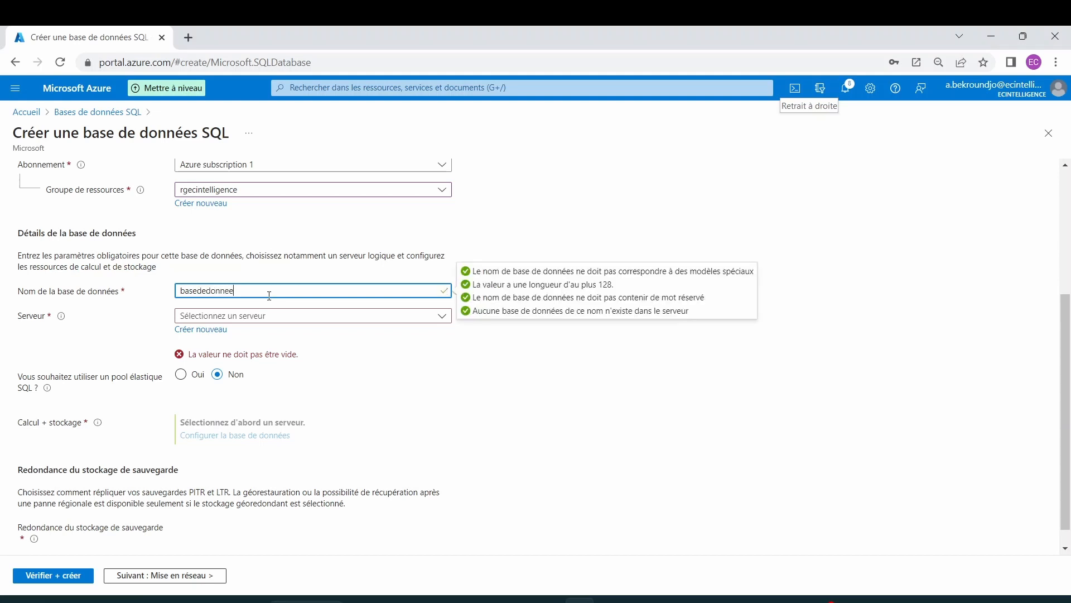
text(02)
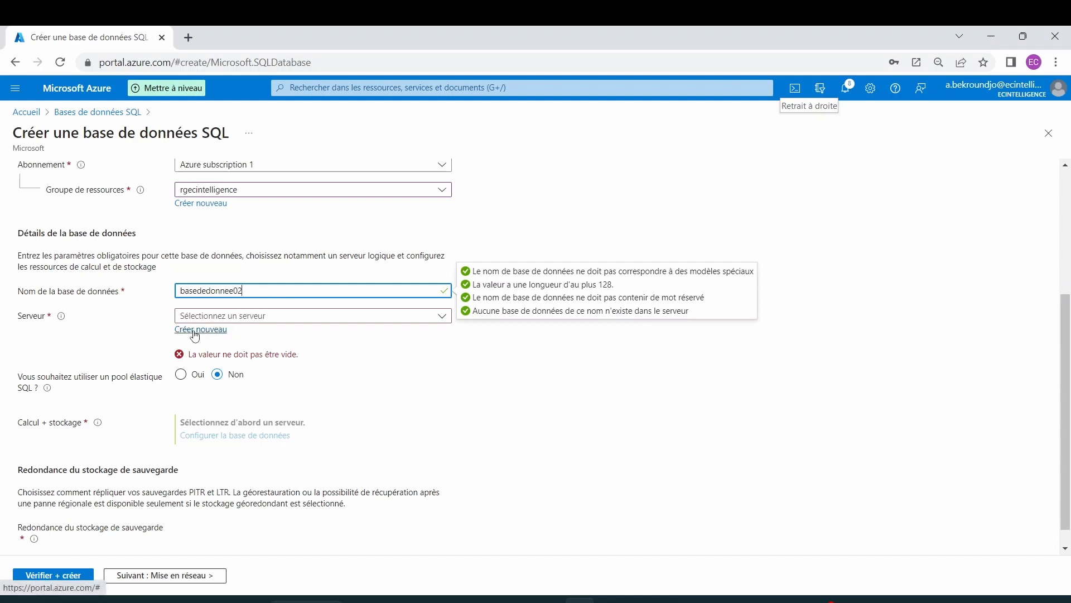
- Start a new SQL Database server for the database and name it serverbd010
click(201, 331)
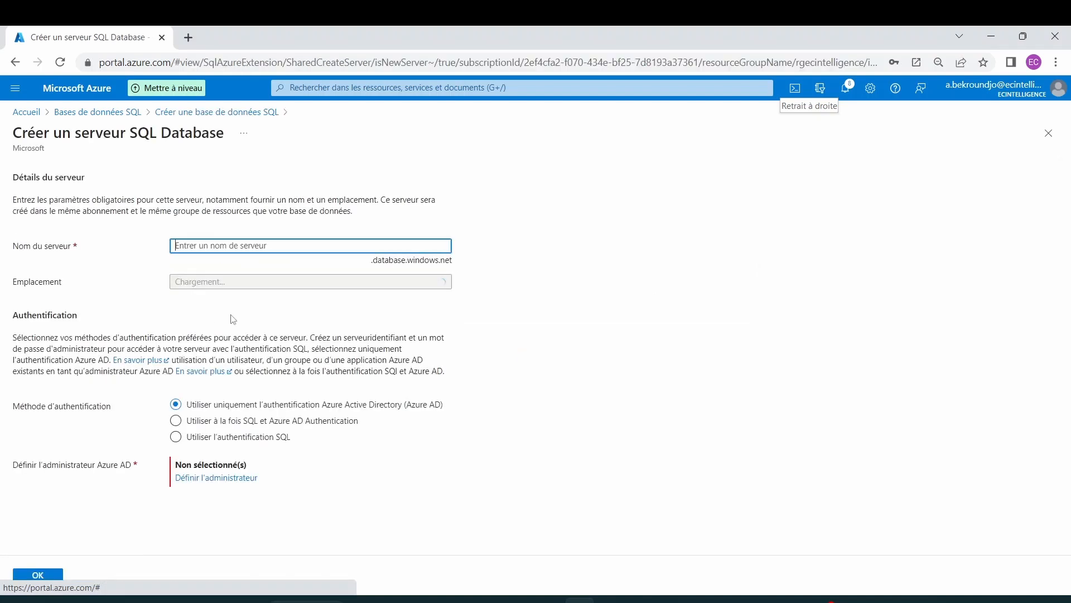
text(s)
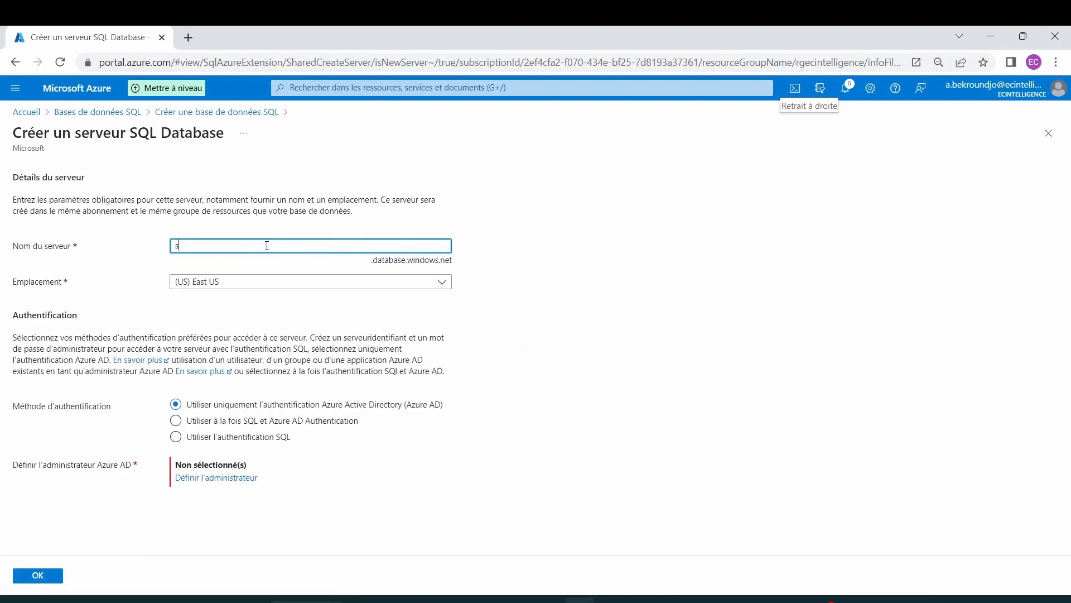
text(erverbd0)
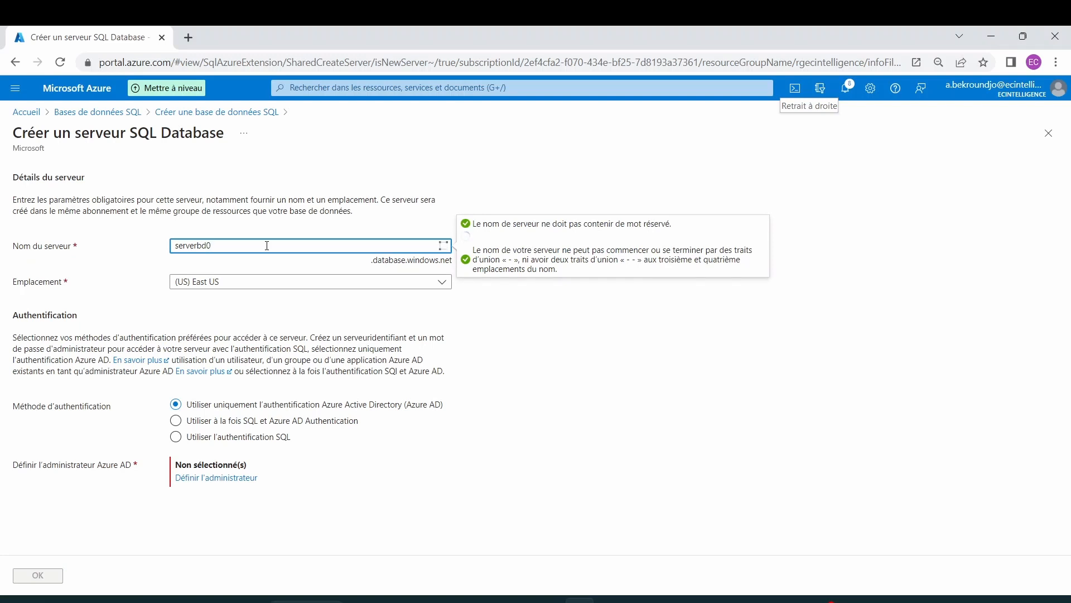
text(10)
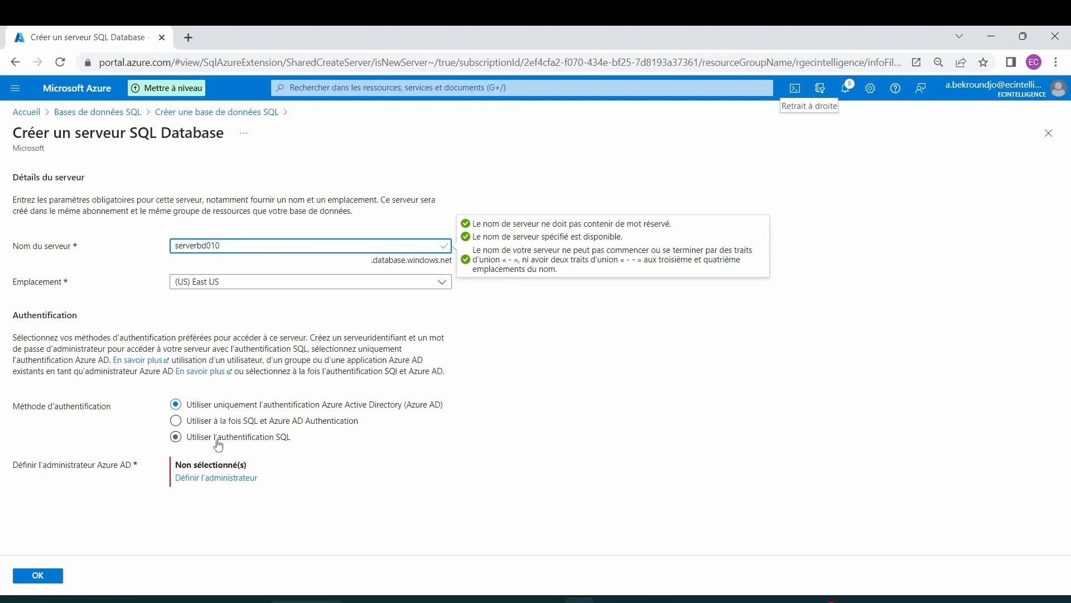
- Set the server to use SQL authentication with azureuser as the administrator login
click(221, 442)
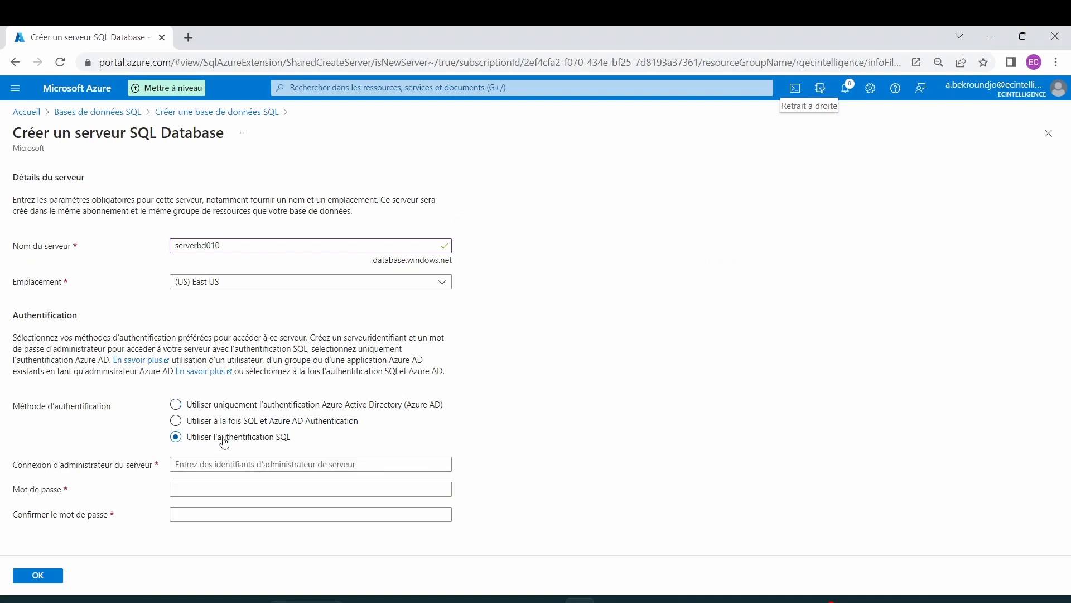
click(249, 463)
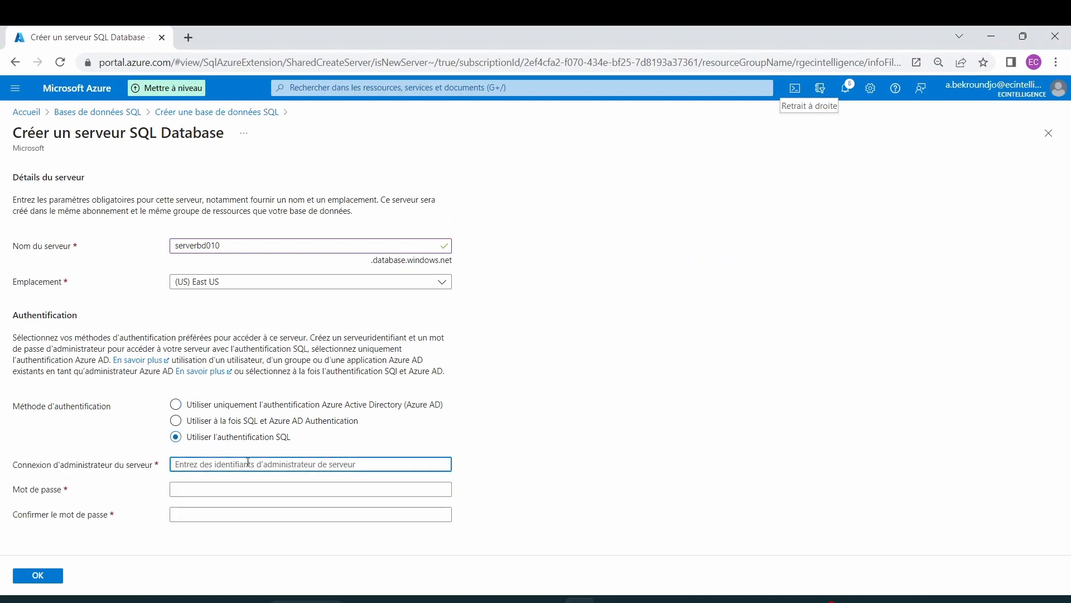
text(azureuser)
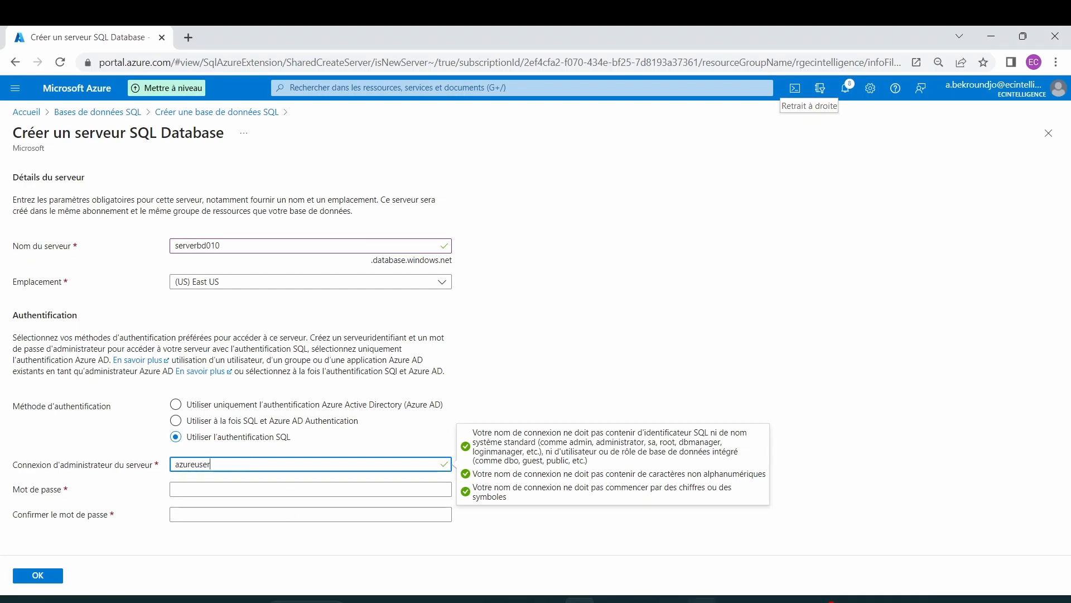
- Switch to Notepad++, copy the saved password below the azureadminbd01 line, and return to the server form
click(673, 601)
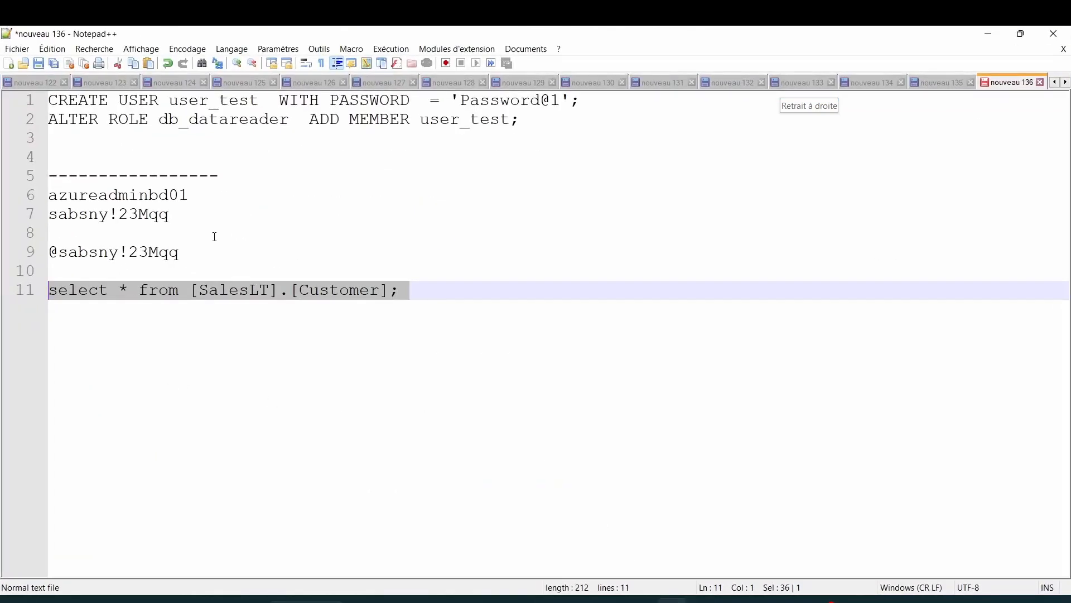
drag(170, 215, 48, 215)
right_click(98, 216)
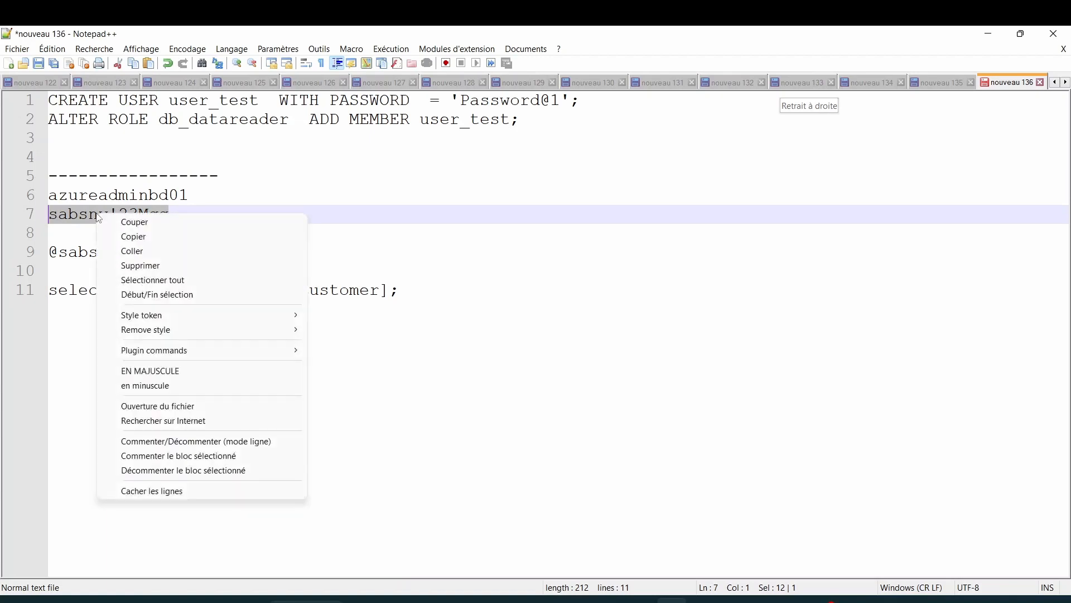
click(134, 236)
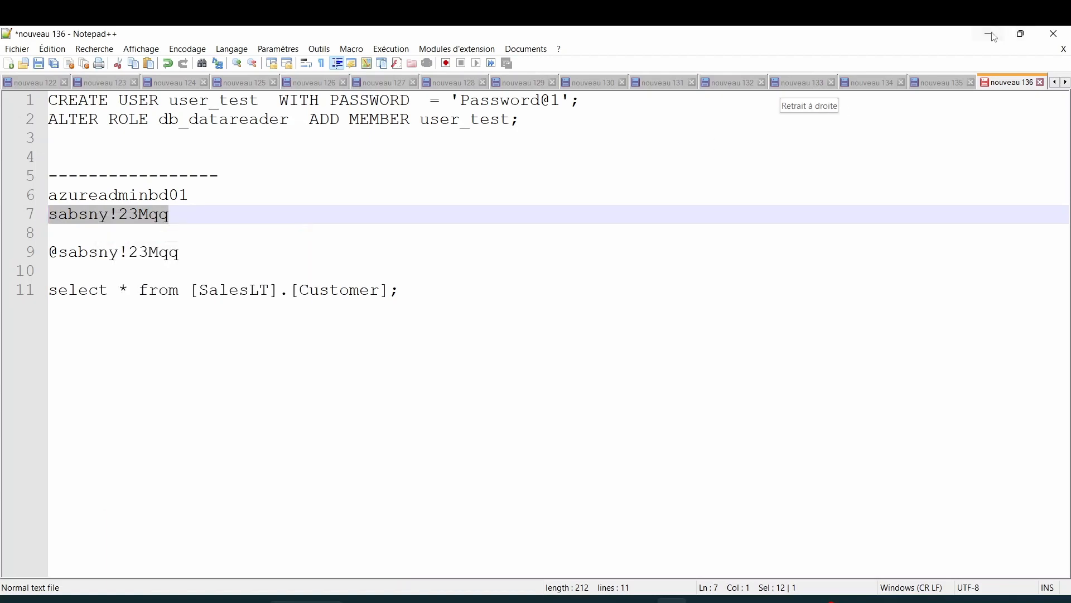
click(994, 37)
- Paste the administrator password into the password and confirmation fields and validate the new server
click(237, 487)
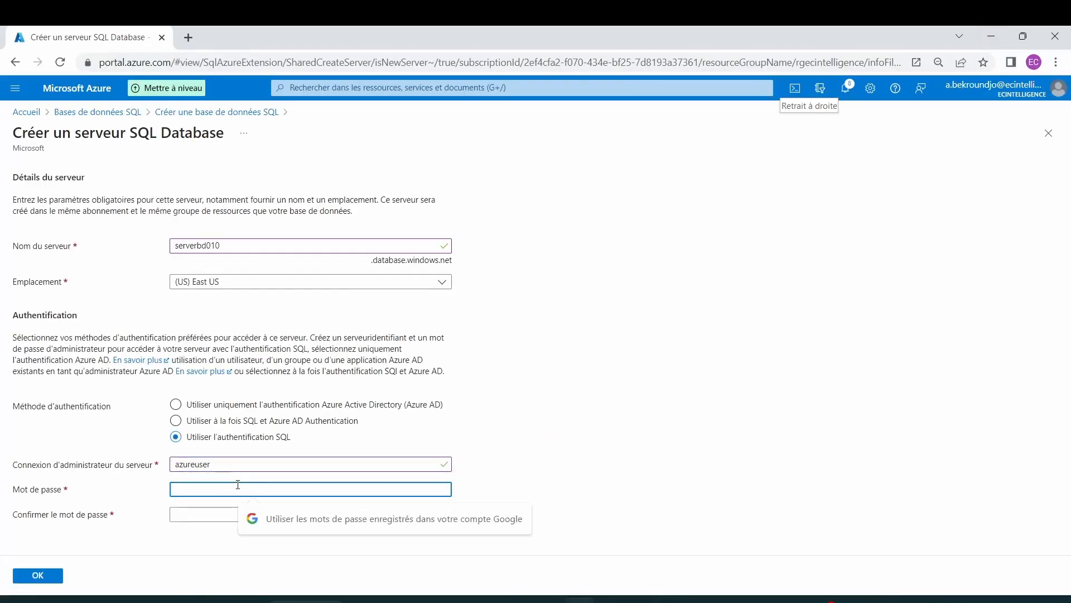
key(ctrl+v)
key(Tab)
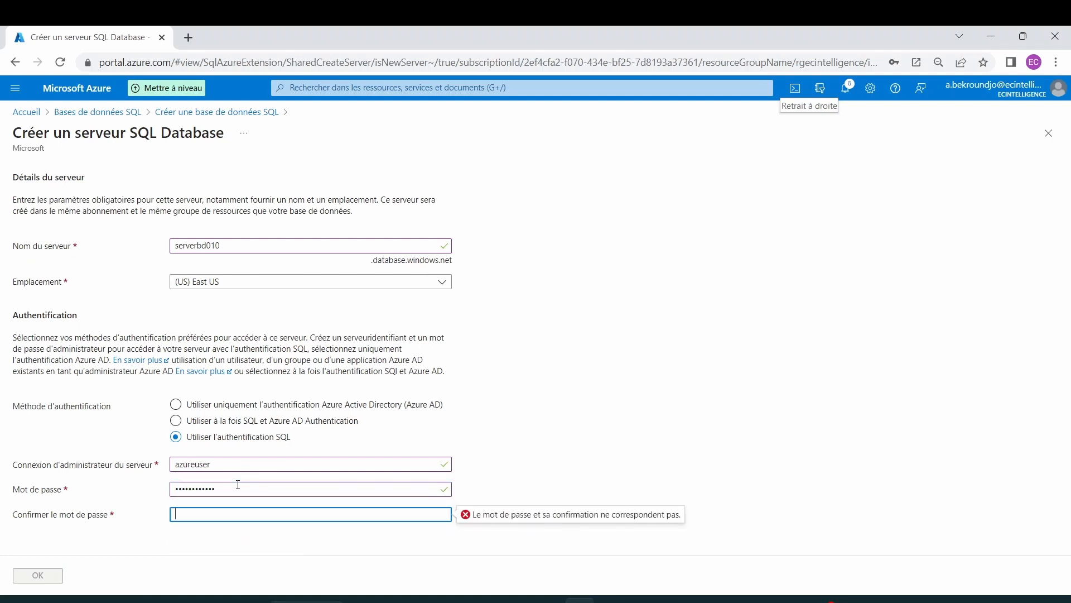
key(ctrl+v)
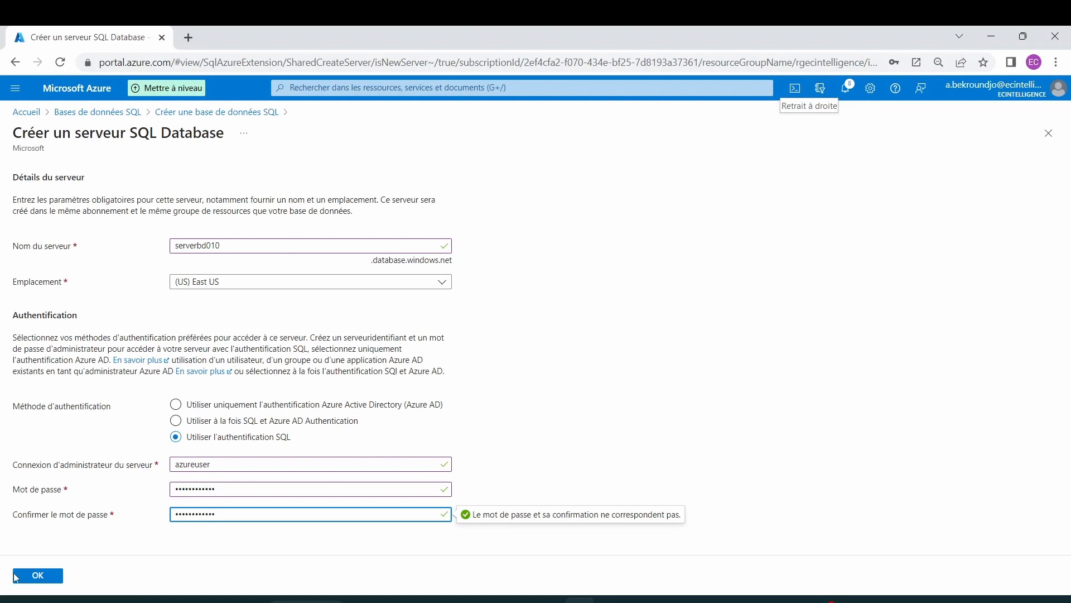
click(36, 577)
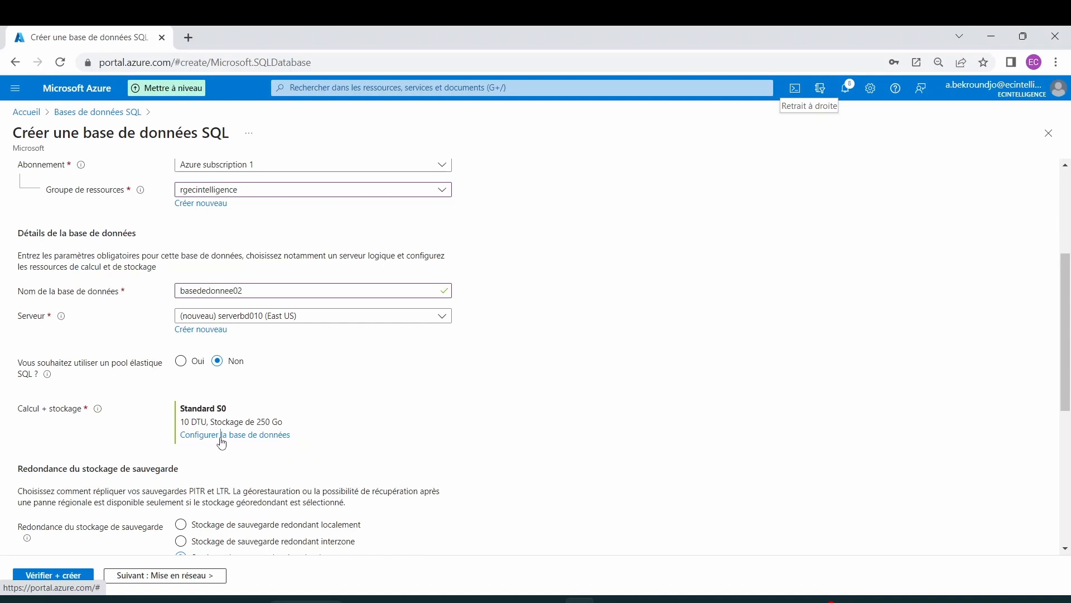
- Configure the database's compute and storage with the De base service tier and apply it
click(221, 439)
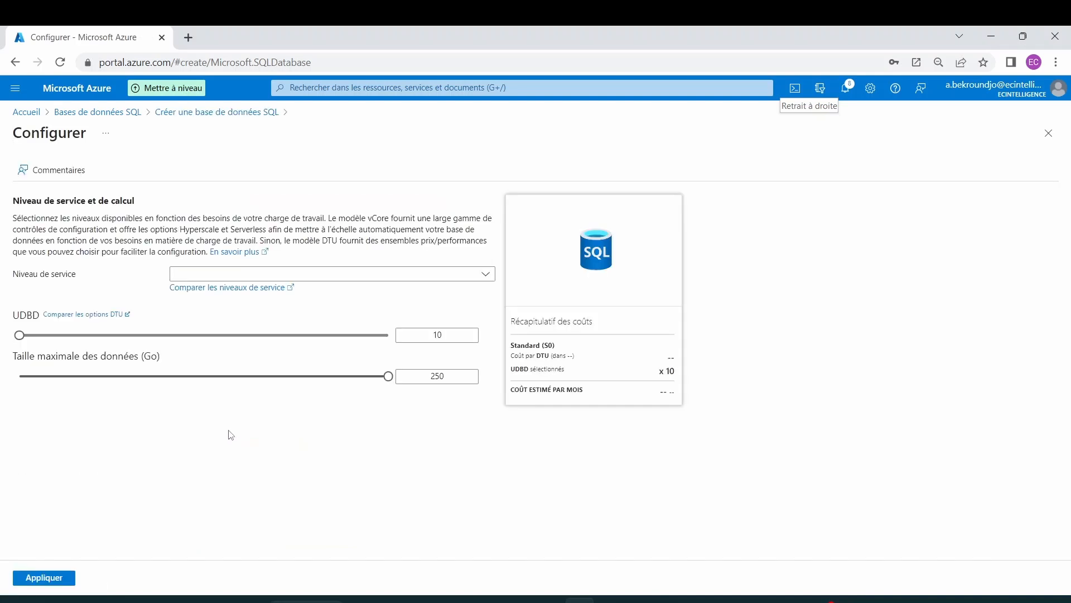
click(395, 276)
click(218, 393)
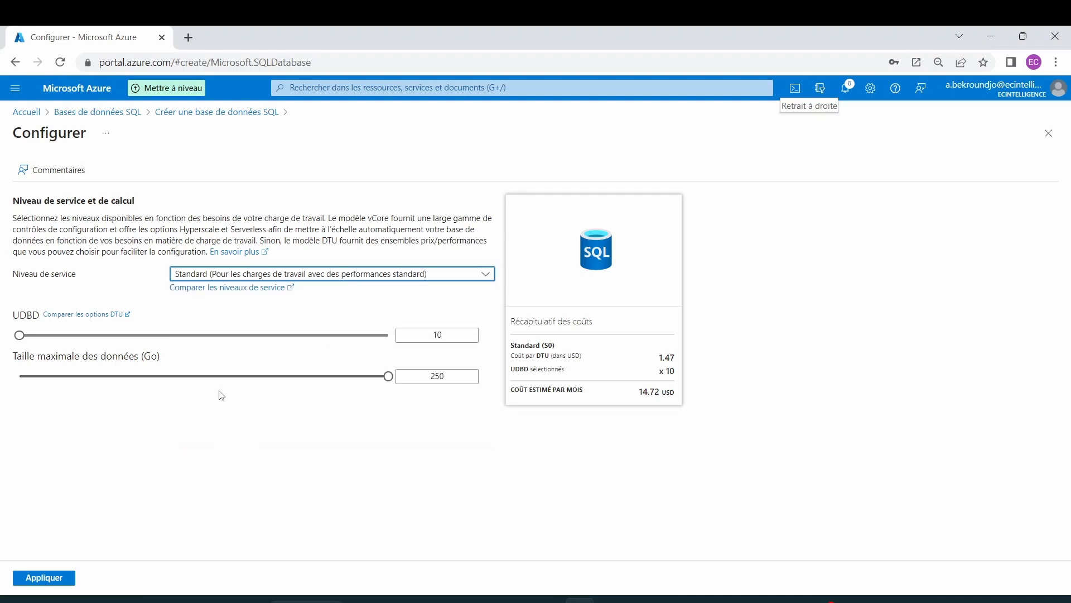
click(41, 580)
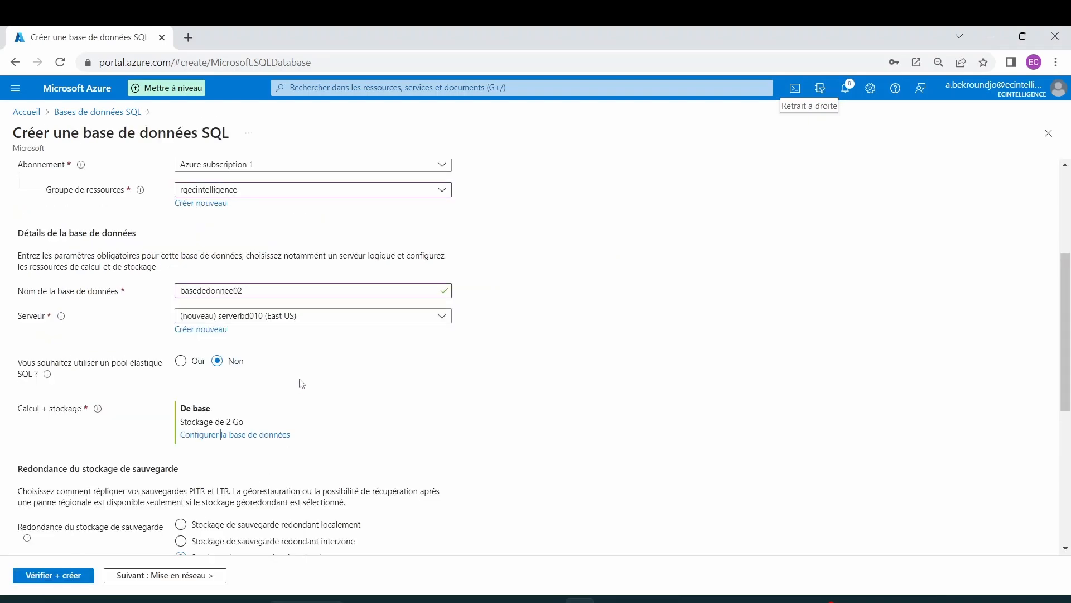
- Set the backup storage redundancy to Stockage de sauvegarde redondant localement
scroll(299, 383, down, 4)
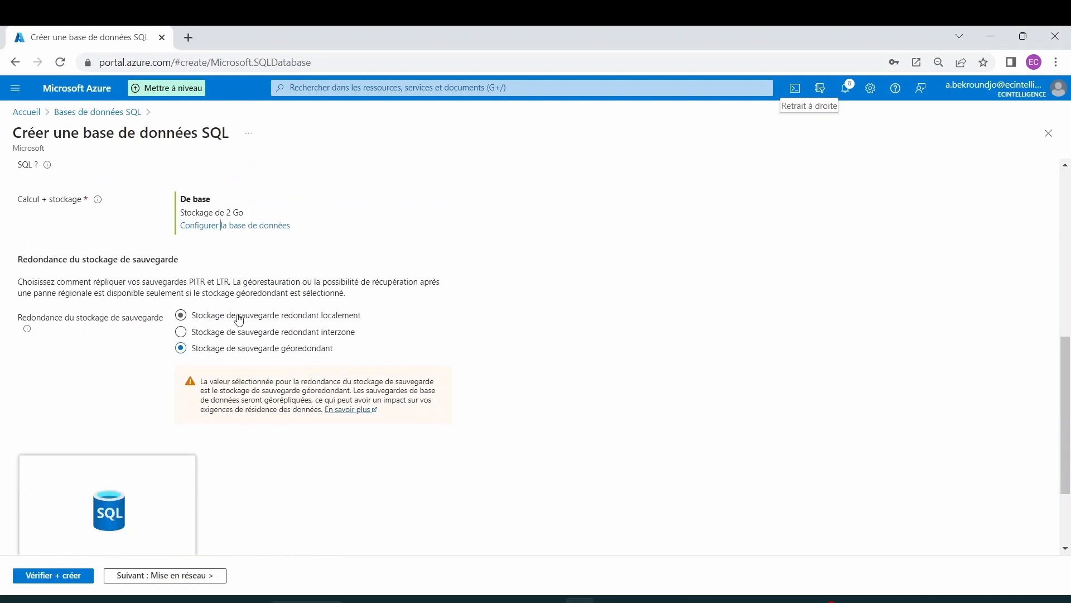
scroll(257, 332, down, 2)
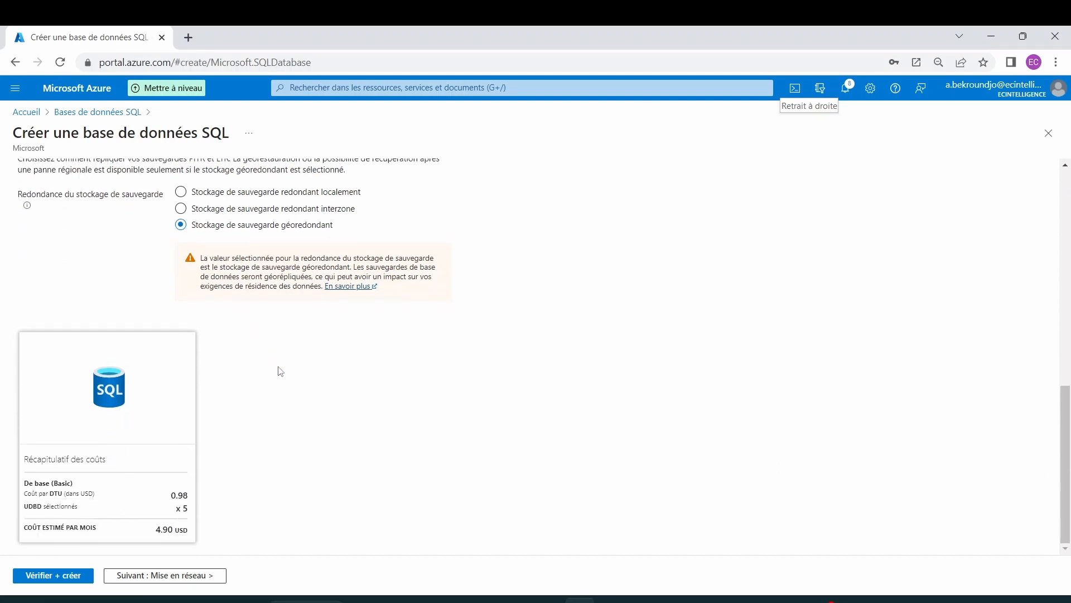
scroll(281, 371, up, 2)
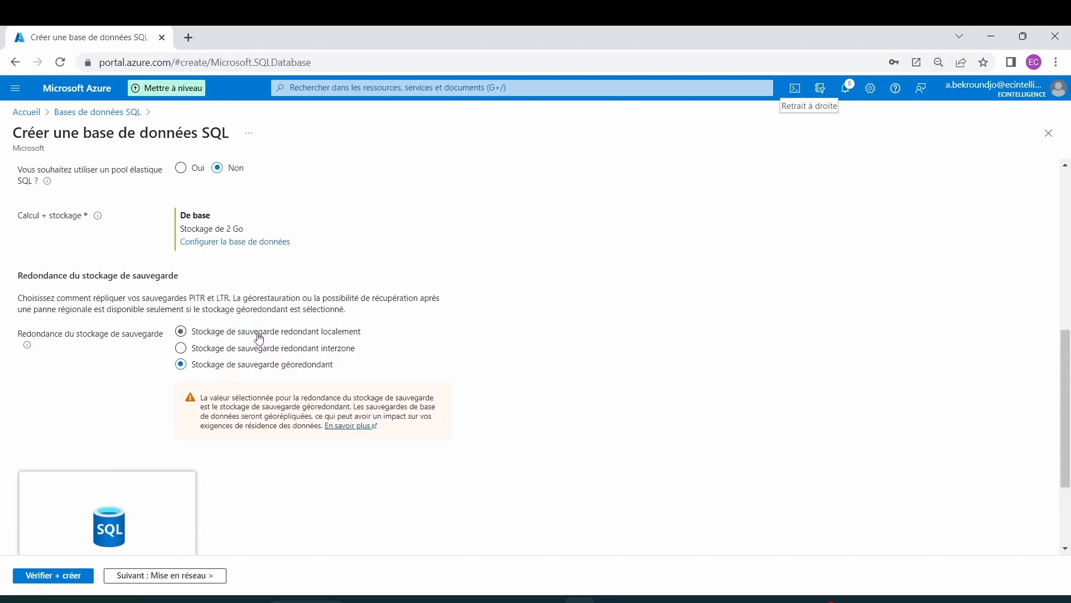
scroll(214, 375, up, 6)
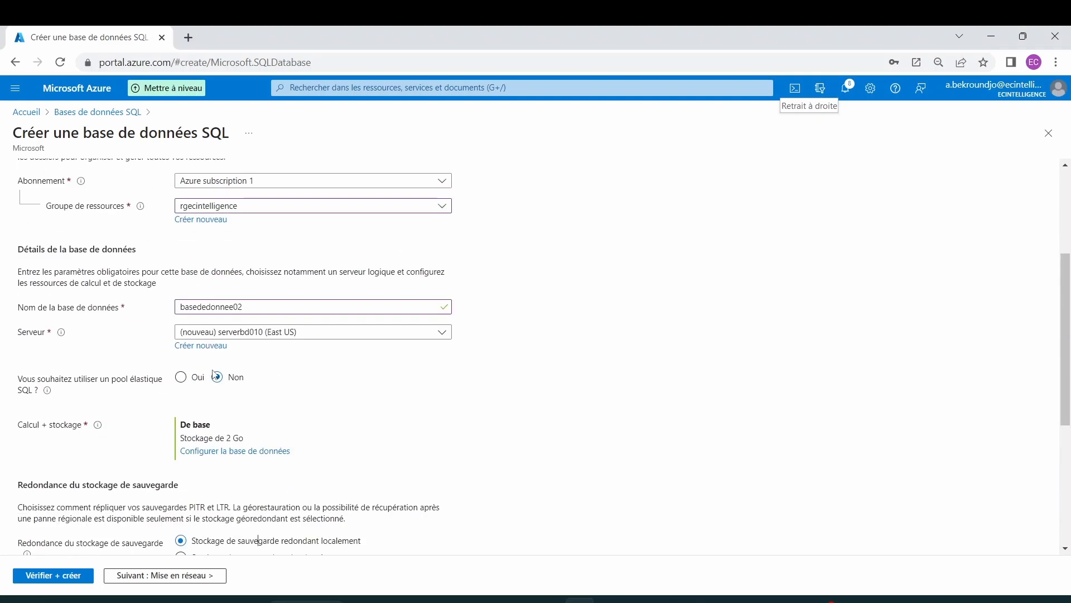
scroll(216, 370, up, 1)
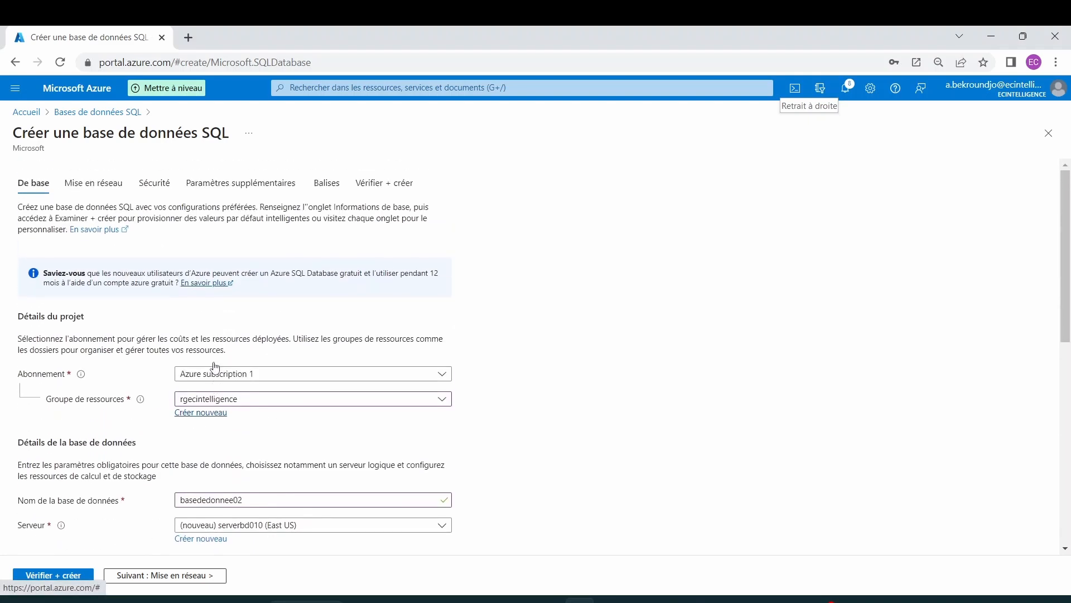
- Review the server's networking options and set the database's data source to Exemple, accepting the AdventureWorksLT sample
click(102, 188)
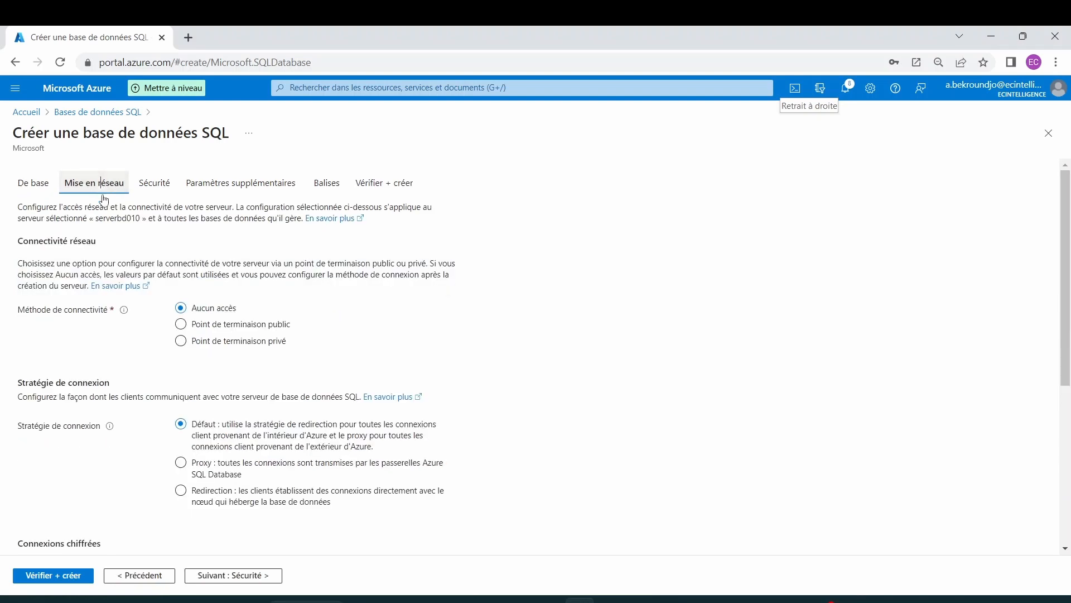
scroll(158, 330, down, 4)
scroll(158, 333, down, 2)
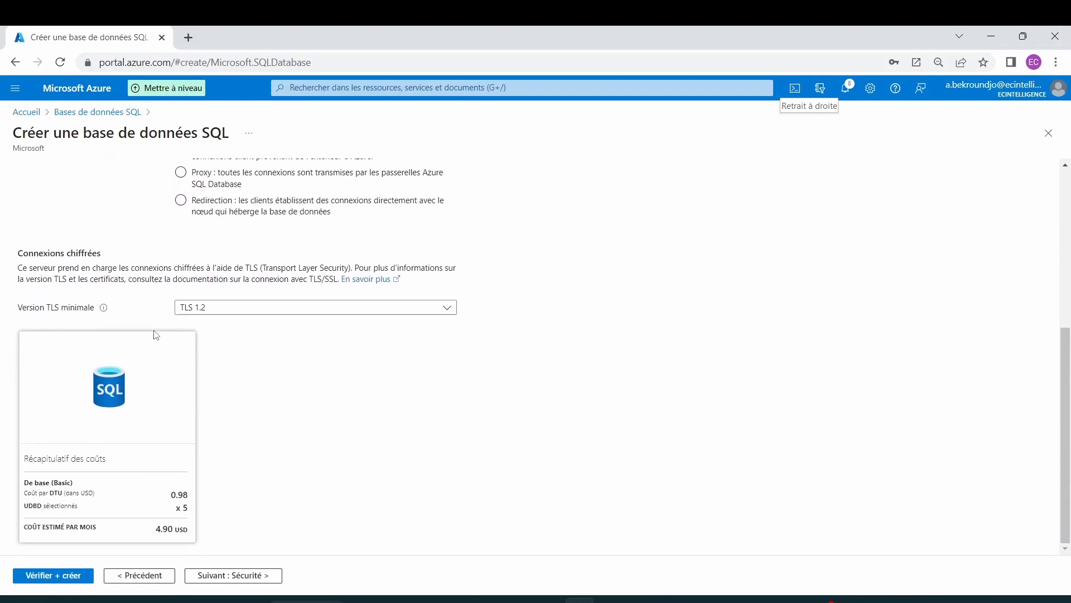
scroll(157, 333, up, 5)
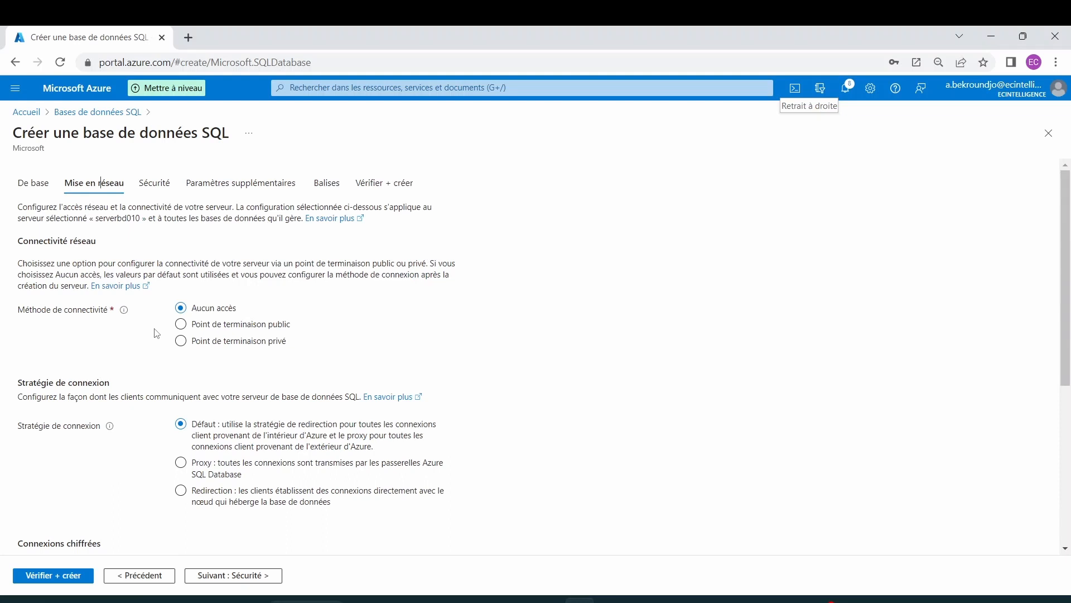
click(235, 189)
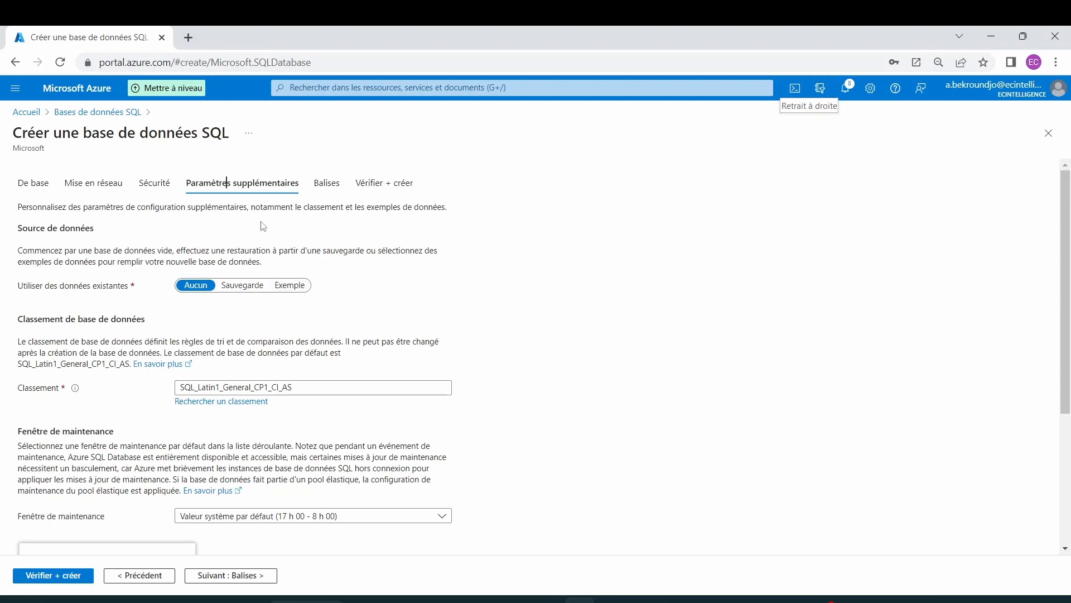
click(289, 286)
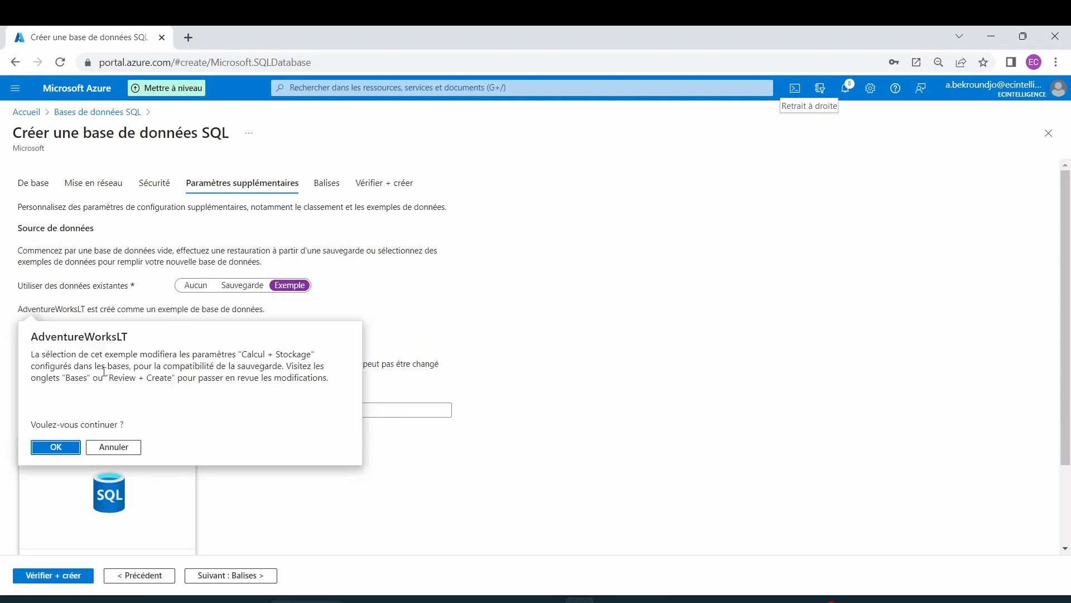
click(58, 448)
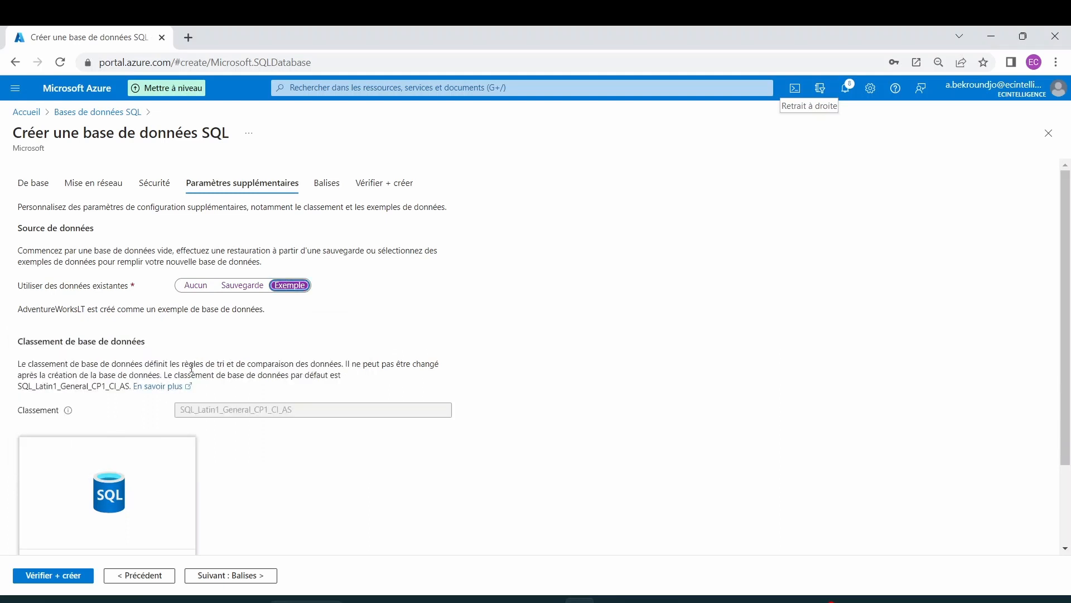
- Check the tags and the configuration summary, and create the database basededonnee02
click(339, 190)
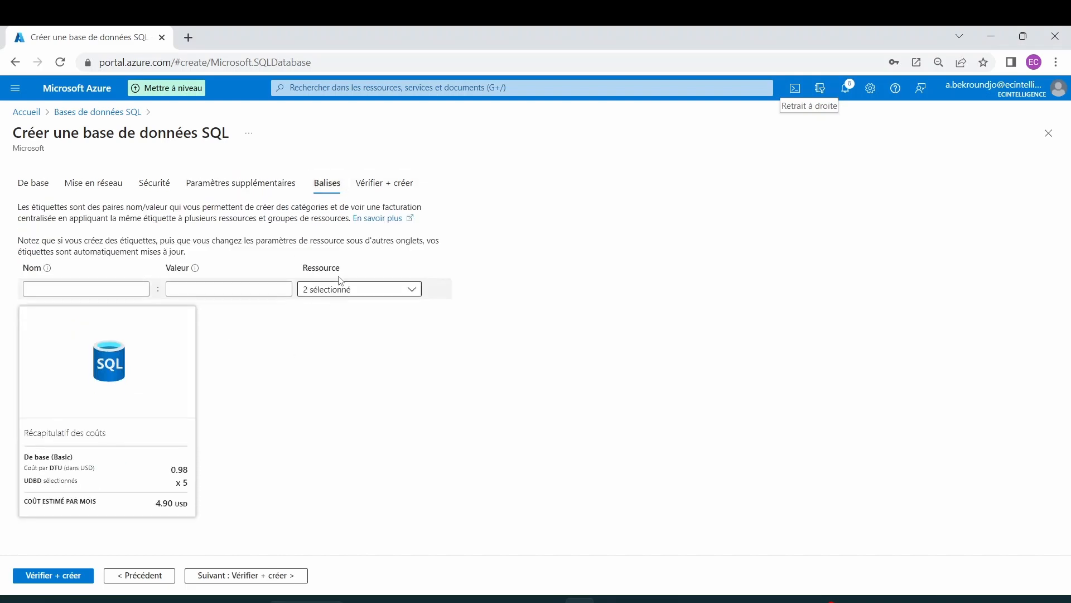
click(379, 188)
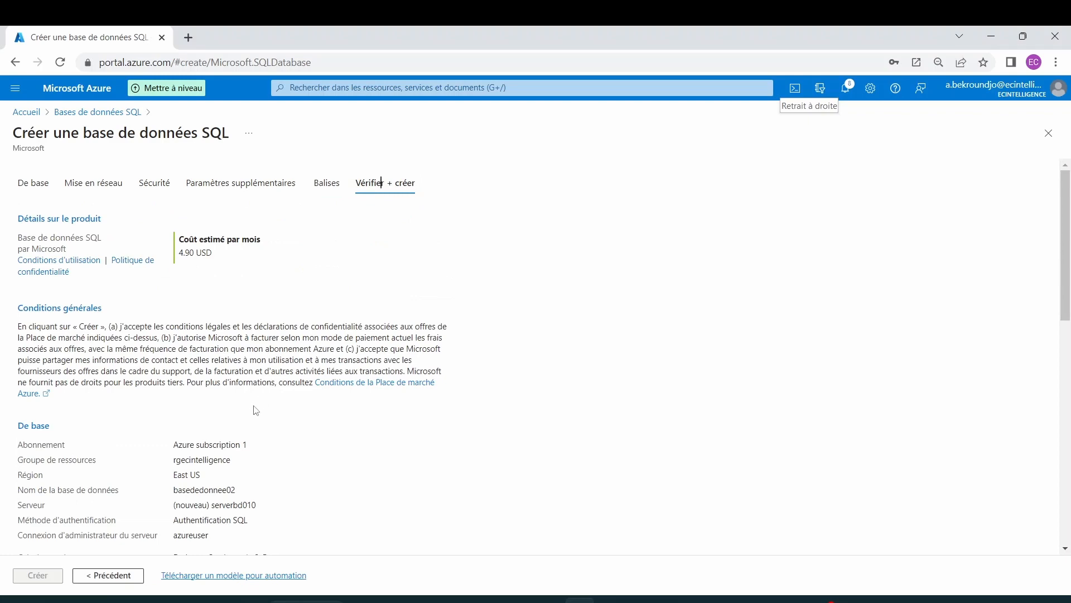
scroll(253, 414, down, 5)
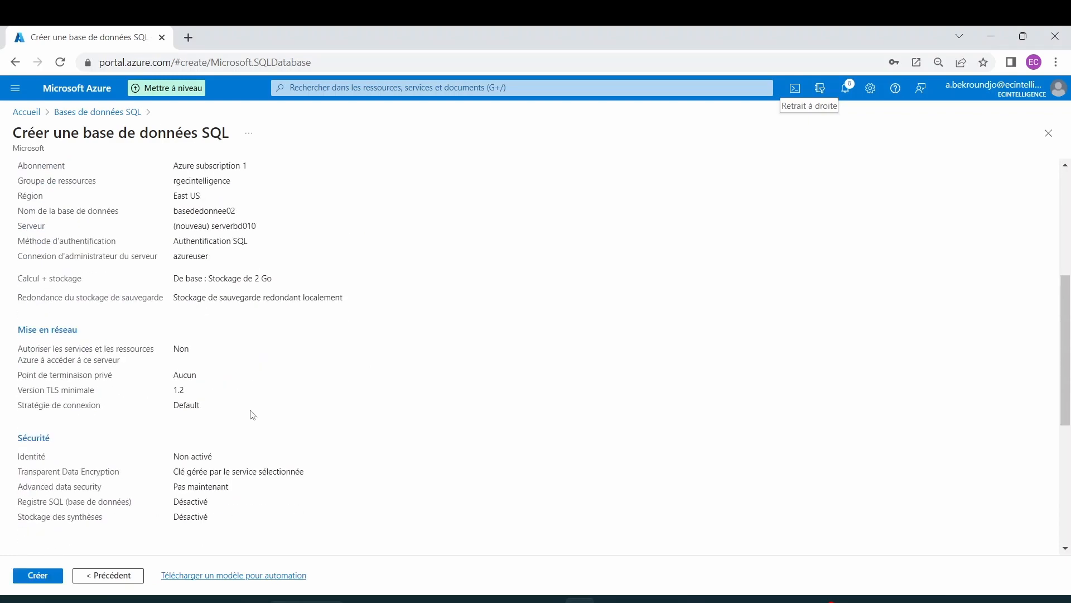
click(45, 581)
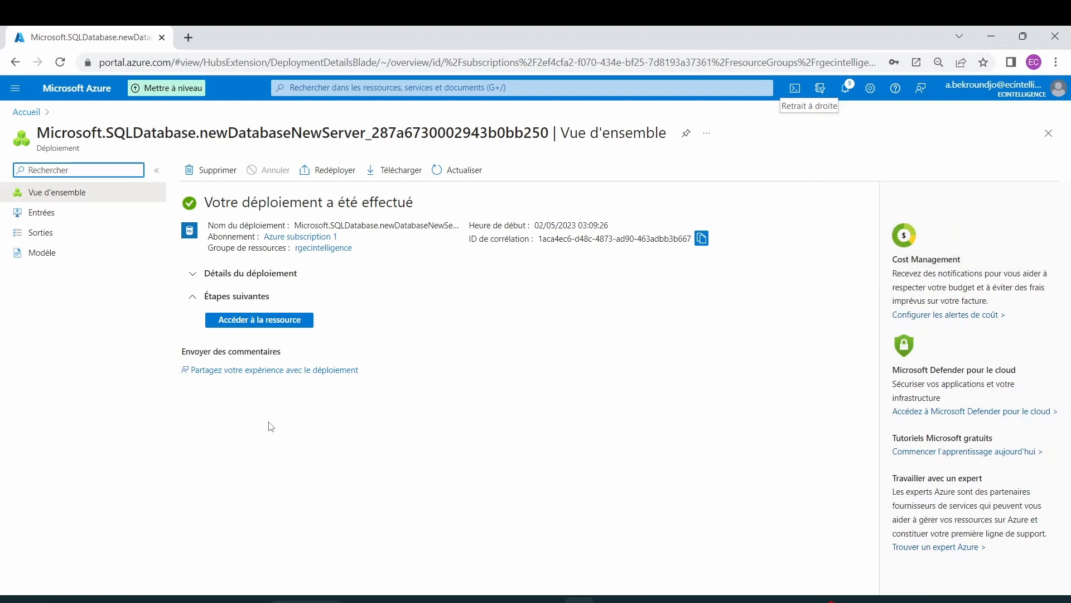
- Go to the deployed database basededonnee02 and open its query editor sign-in form
click(271, 327)
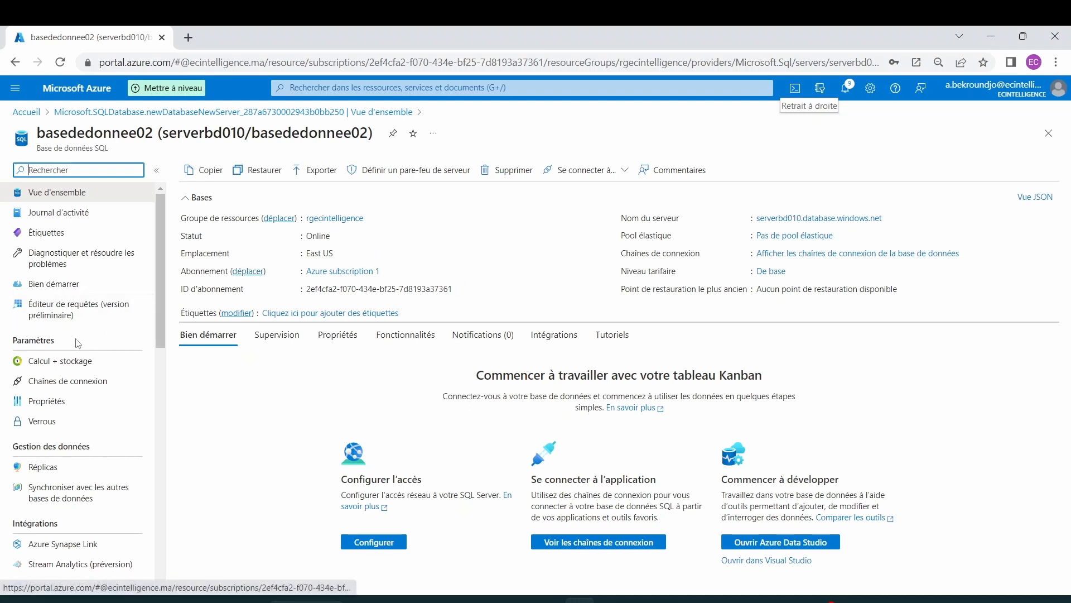
click(63, 316)
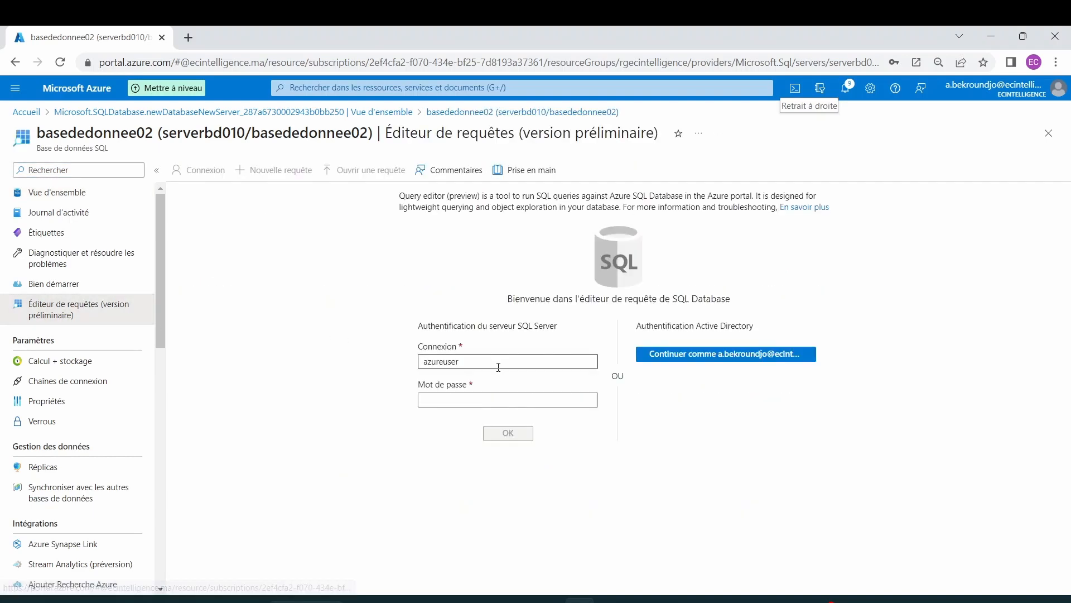
click(465, 363)
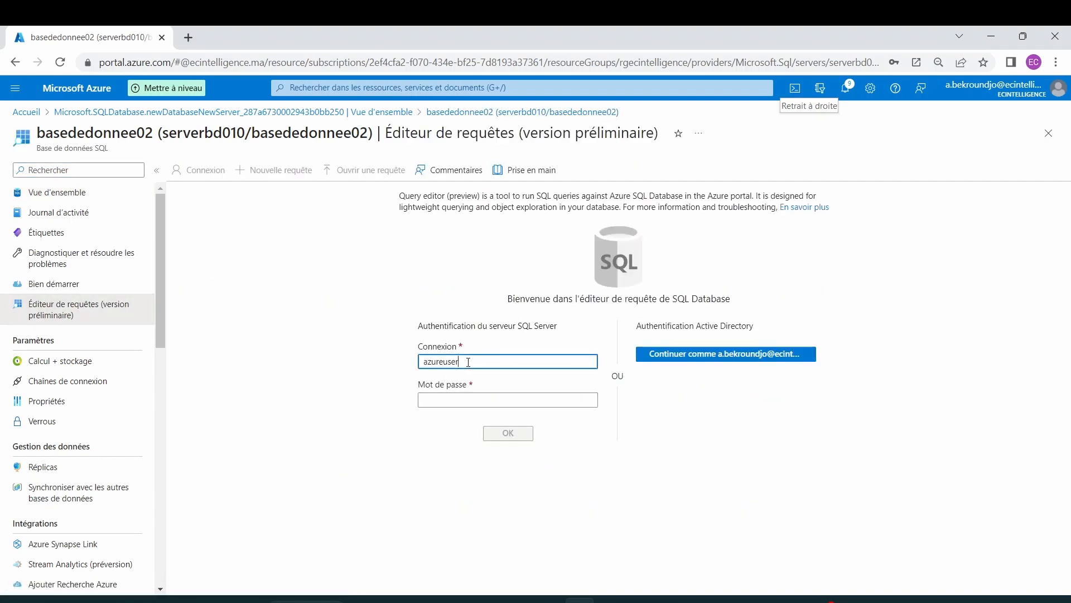
- Copy the saved administrator password from Notepad++, paste it into the query editor's password field, and try to sign in as azureuser
click(668, 596)
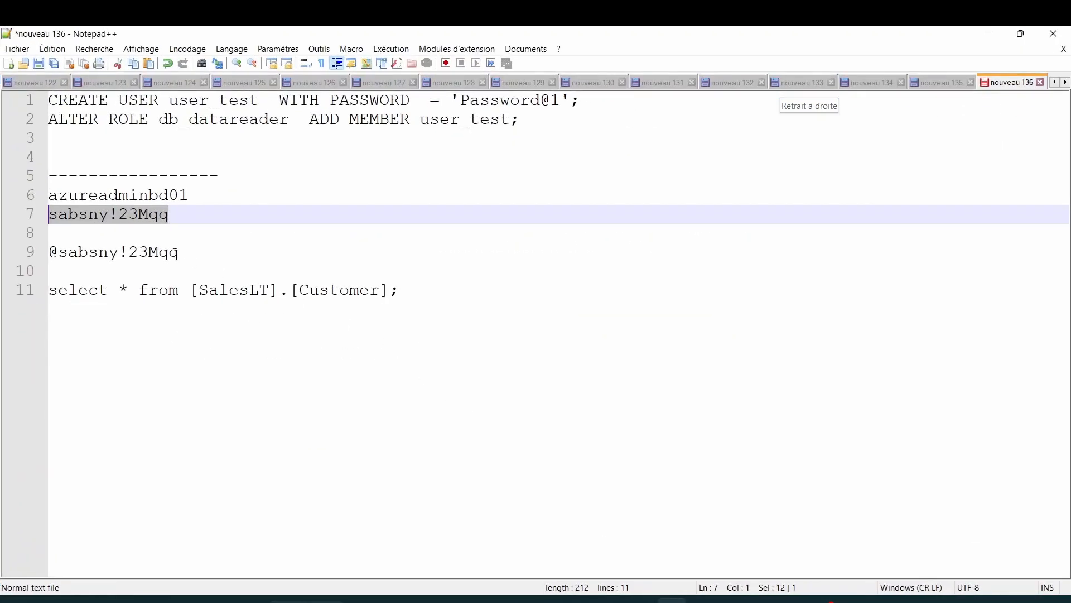
right_click(119, 217)
click(181, 244)
click(988, 34)
click(487, 397)
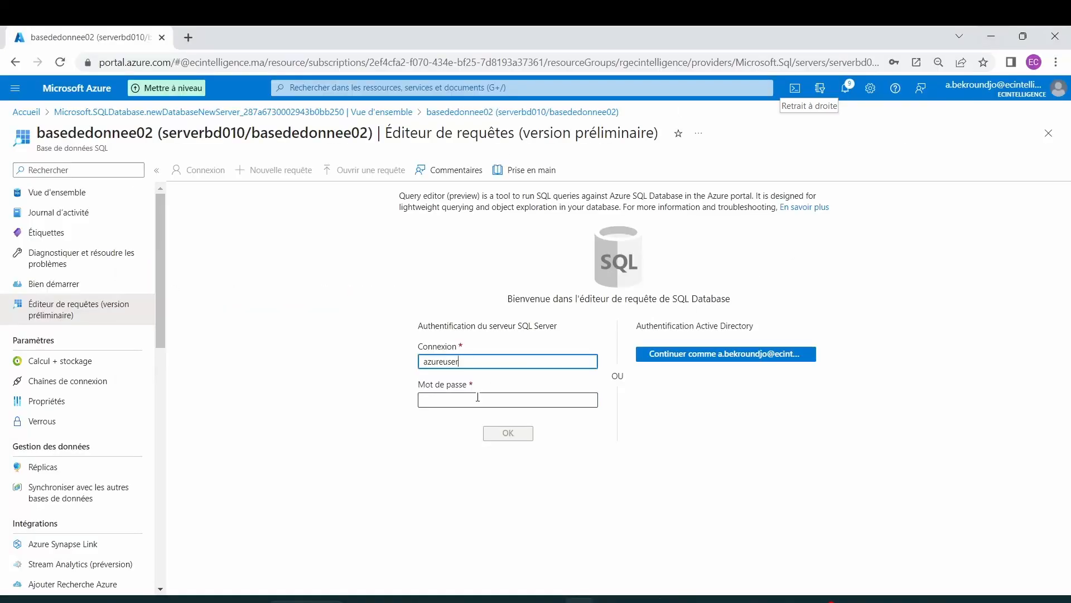
key(ctrl+v)
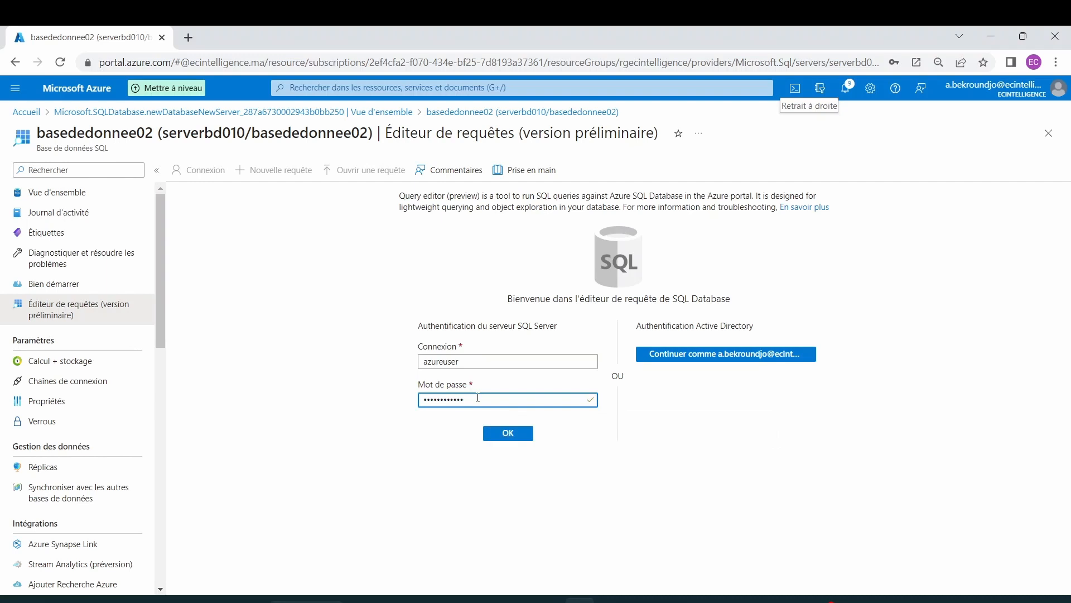
click(506, 433)
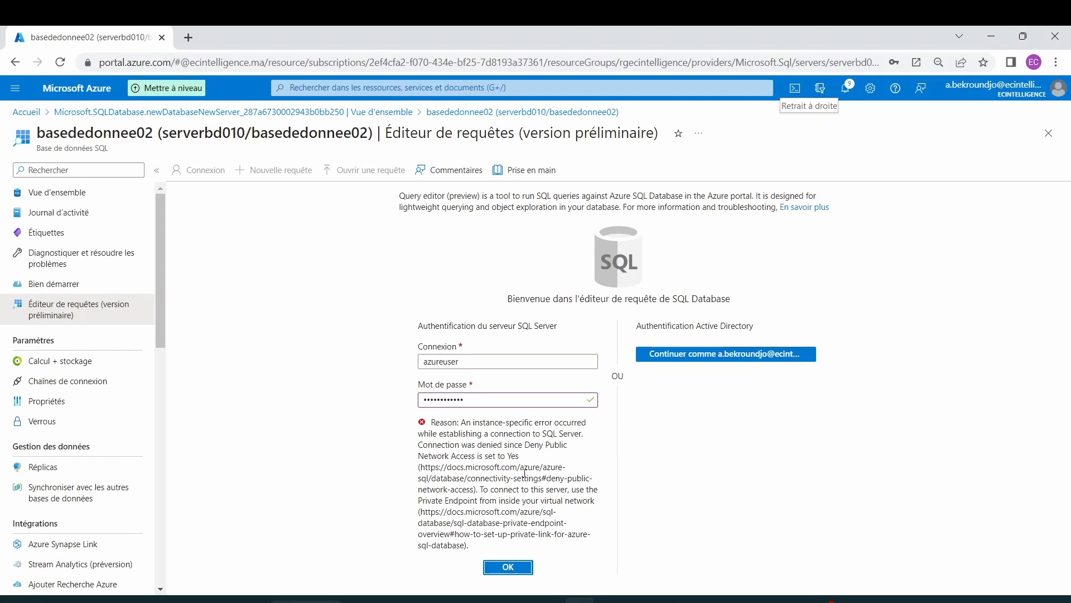
- Leave the query editor, reopen basededonnee02, and set the server's public network access to Réseaux sélectionnés in its firewall settings
click(373, 117)
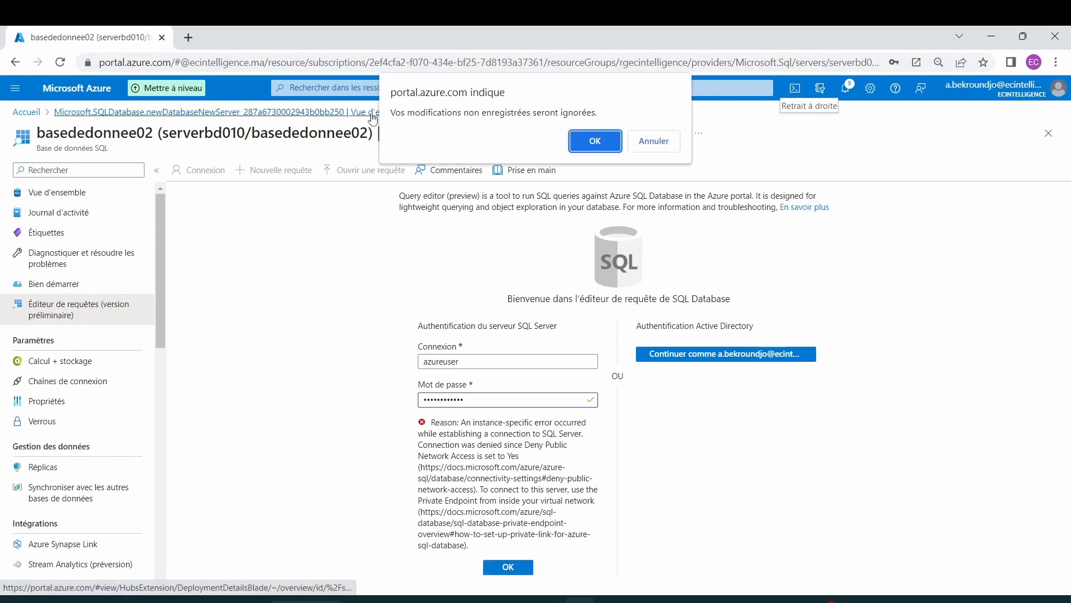
click(593, 139)
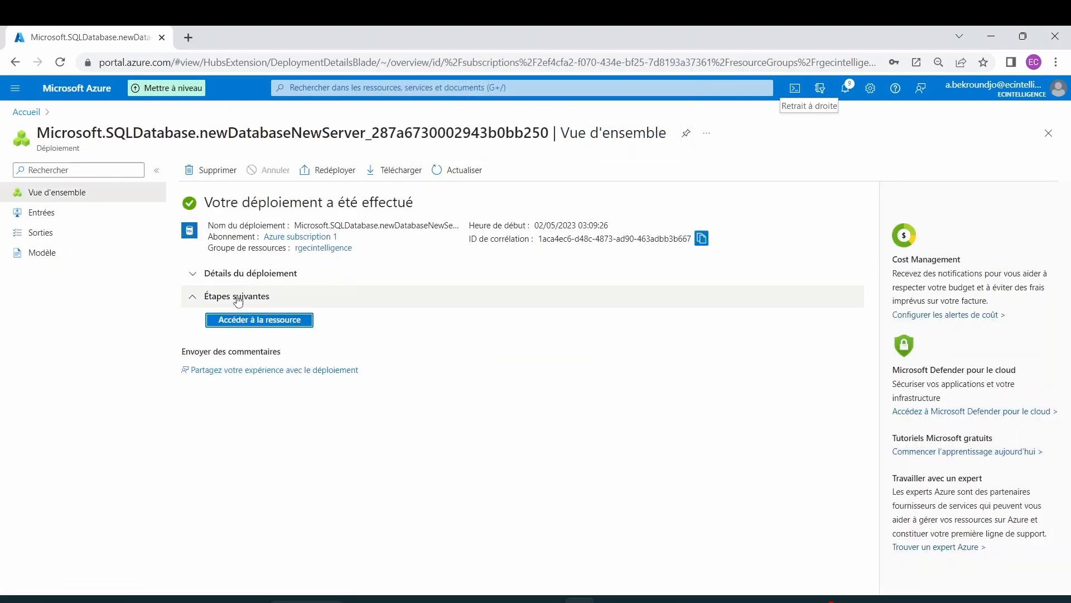
click(237, 323)
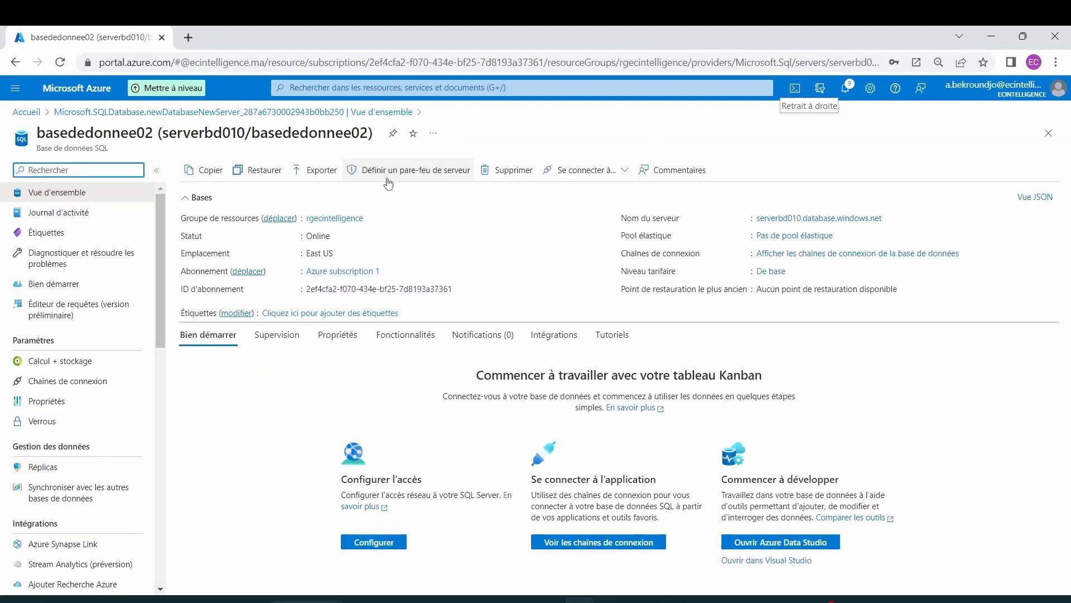
click(419, 184)
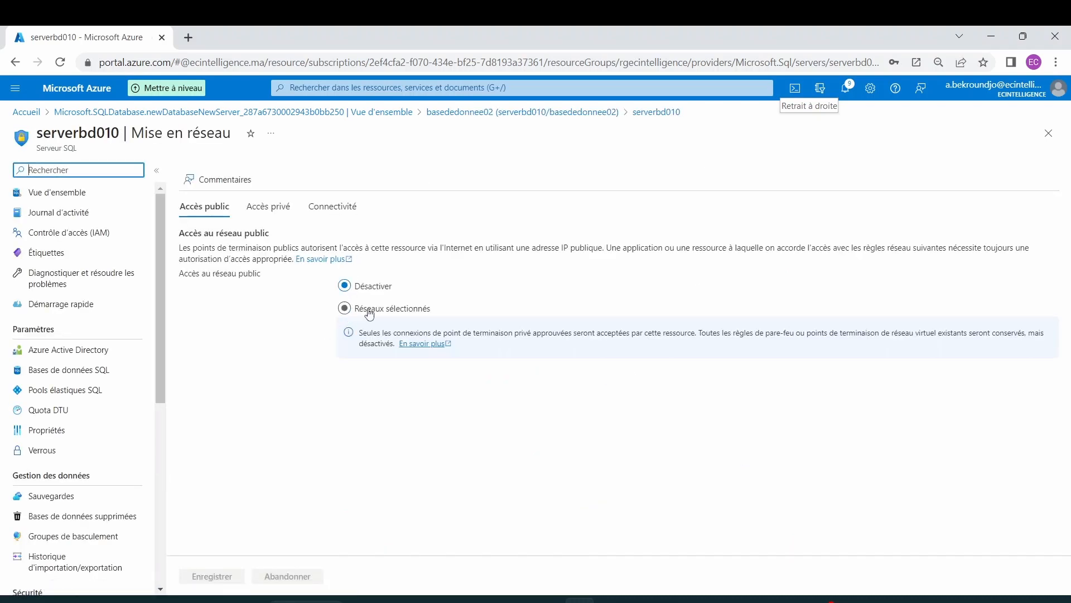
click(369, 310)
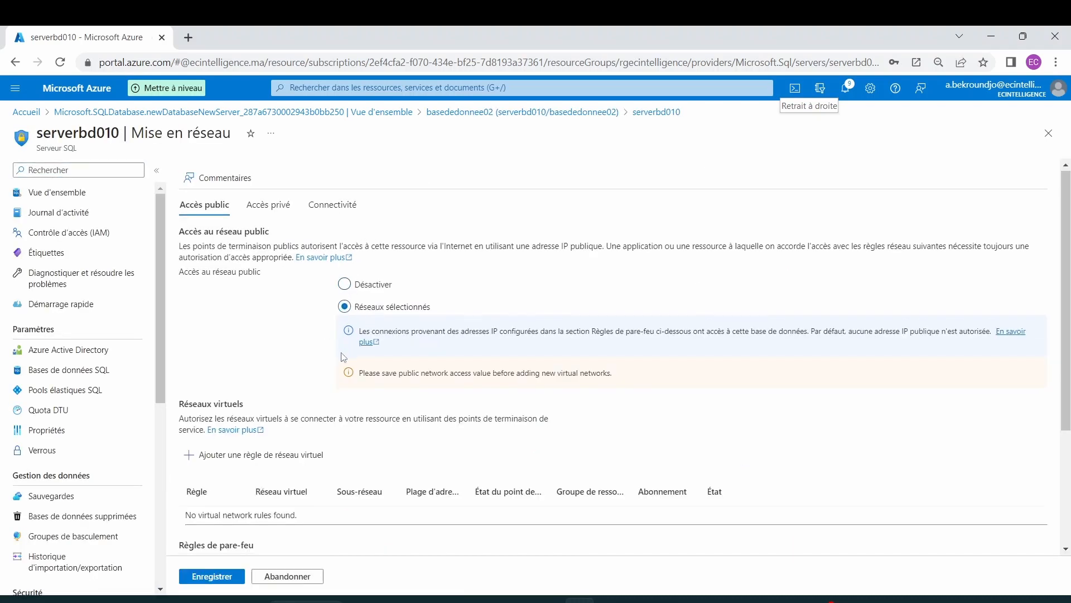
- Try to add a firewall rule for the client's IPv4 address, and save the server's network settings
scroll(335, 373, down, 3)
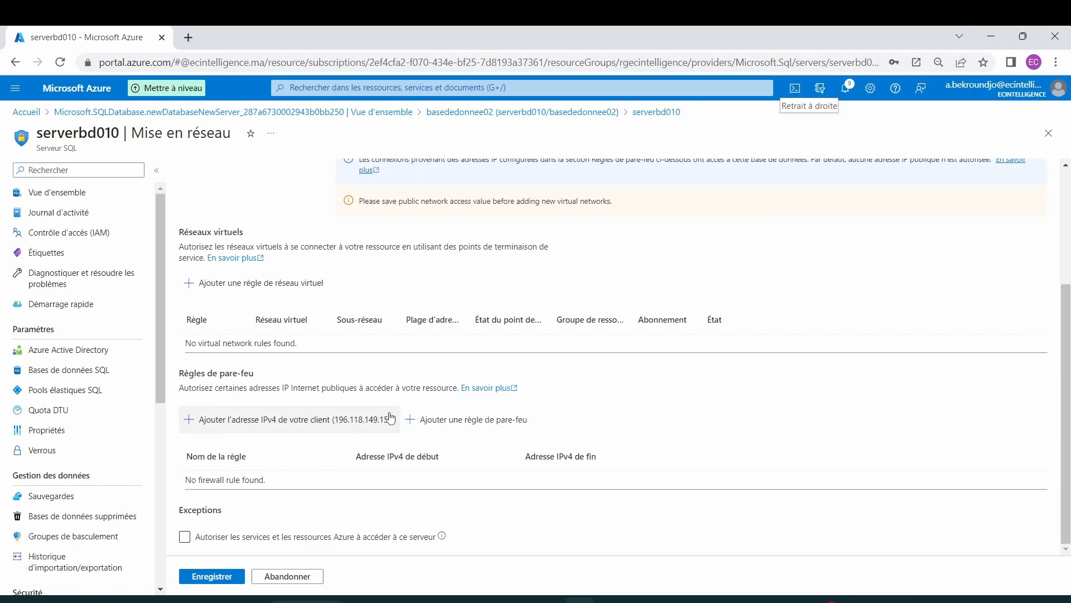
click(331, 430)
scroll(349, 433, down, 1)
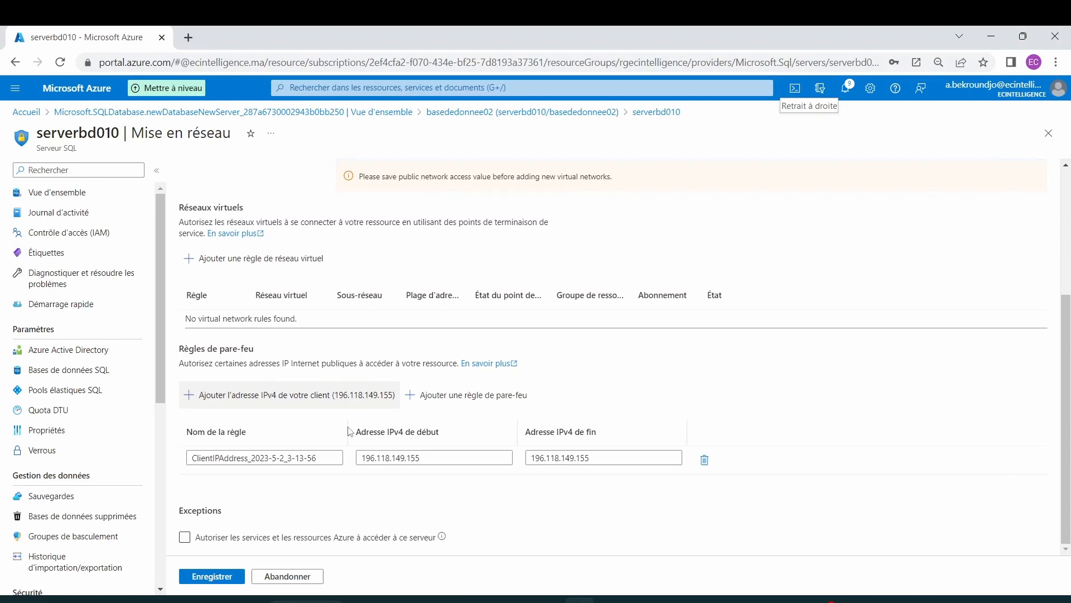
scroll(349, 431, up, 4)
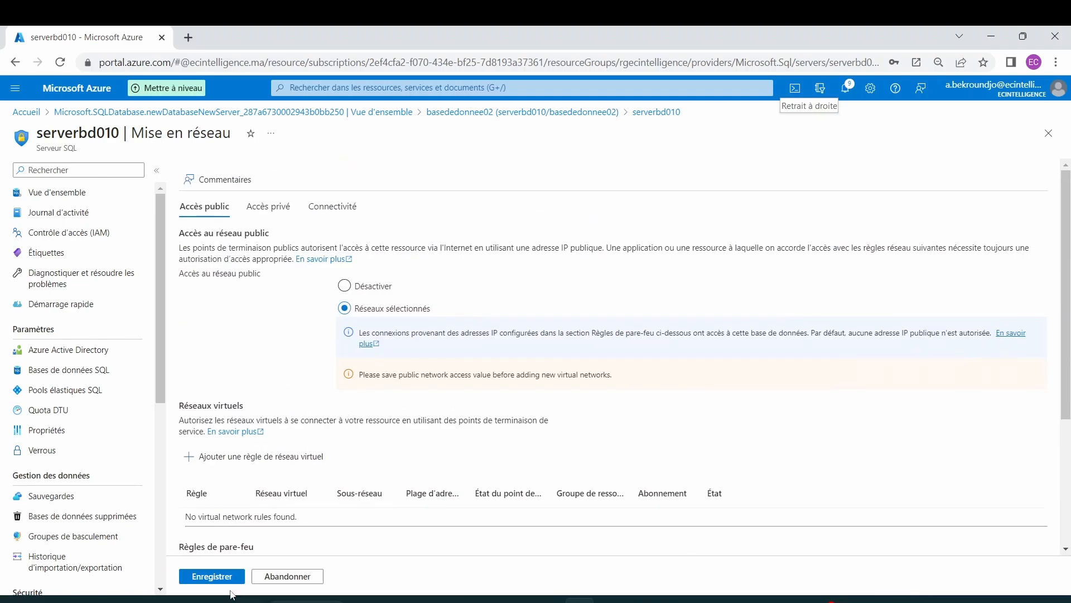
click(212, 577)
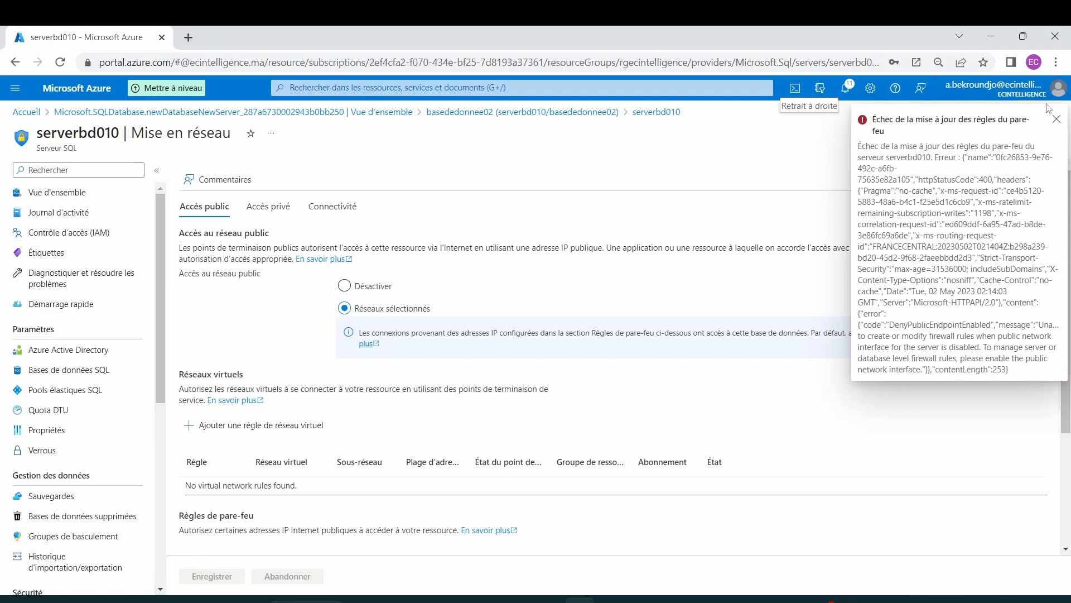
click(1056, 123)
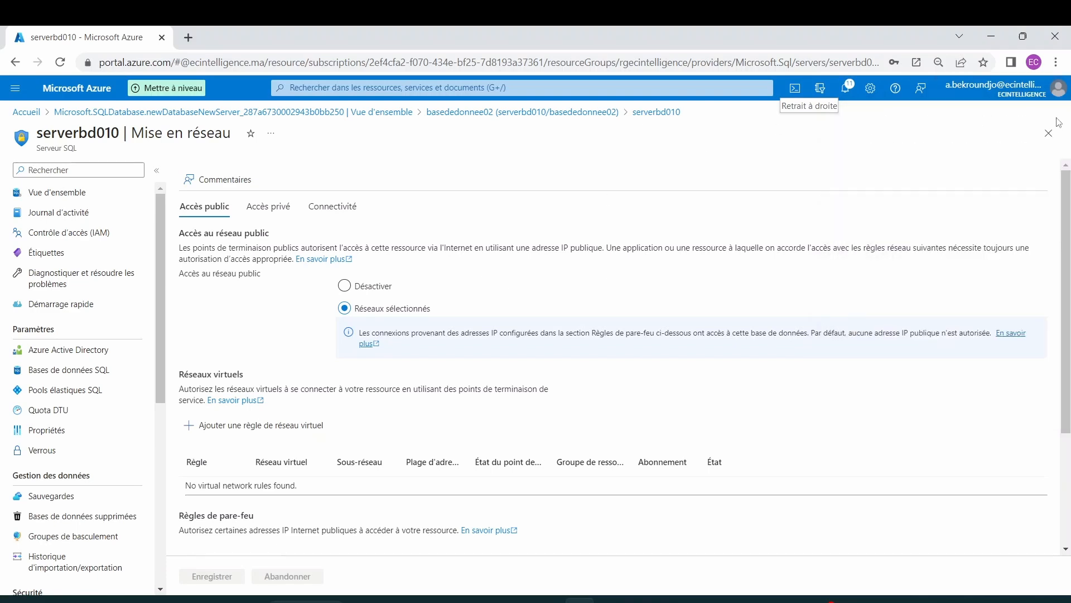
- Reopen the server firewall settings from basededonnee02, add the client's IPv4 address as a firewall rule again, and save
scroll(403, 383, down, 3)
click(399, 385)
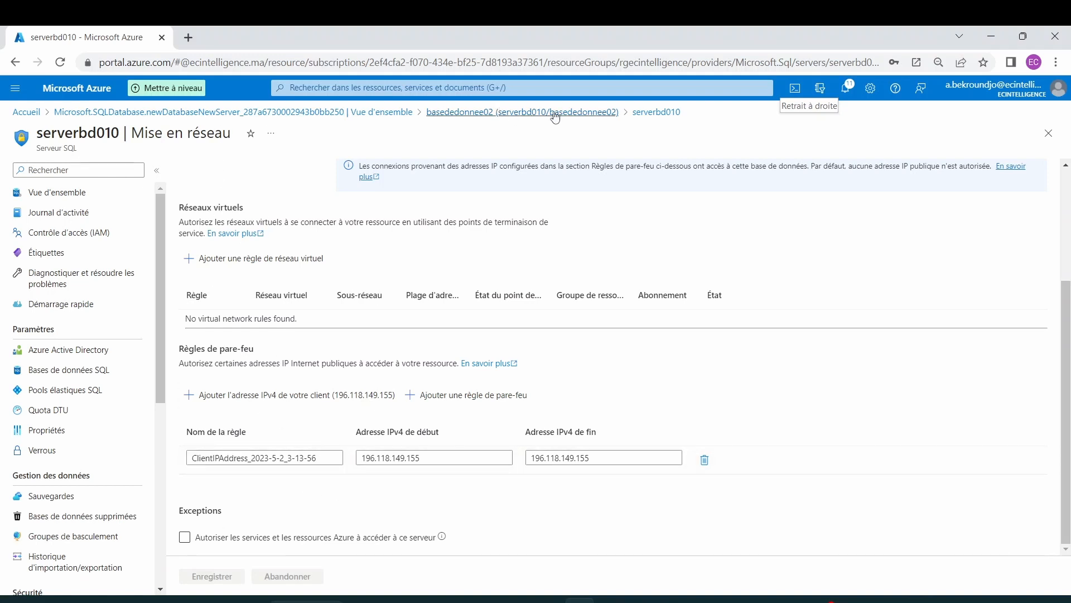
click(593, 115)
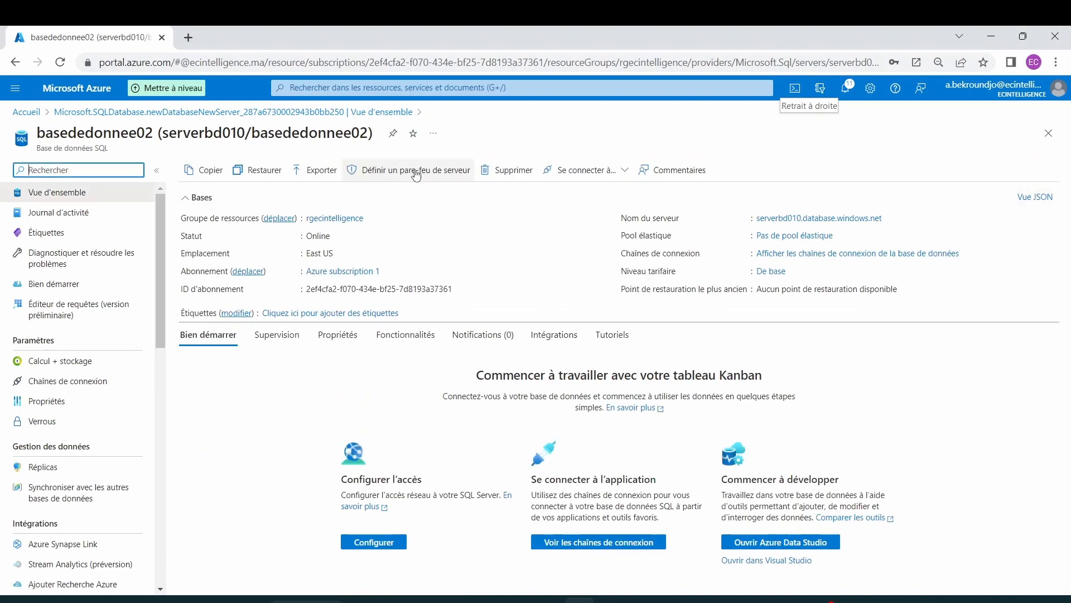
click(415, 174)
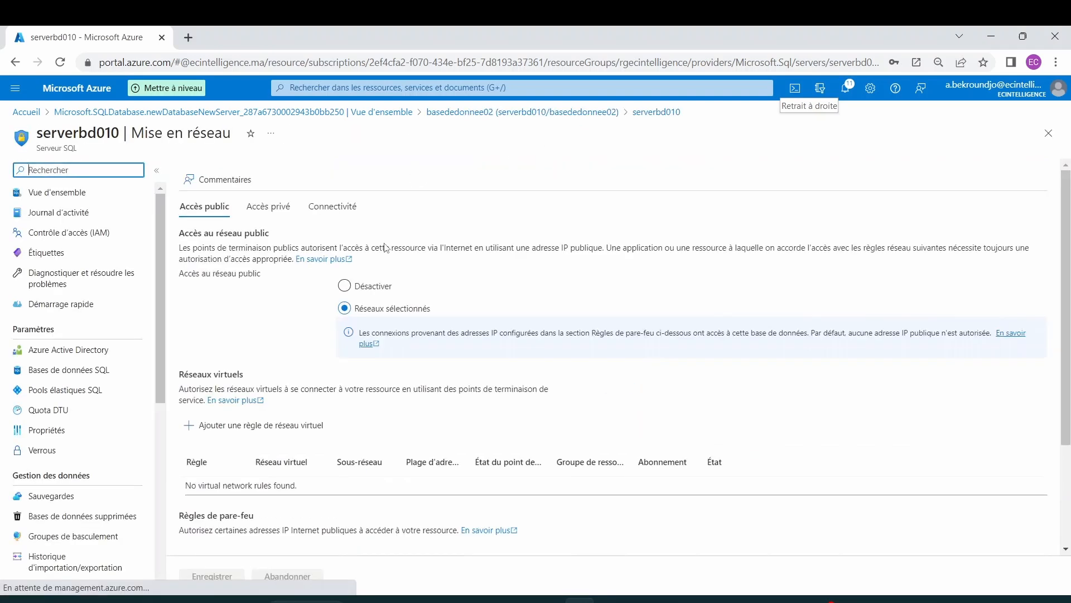
scroll(385, 247, down, 3)
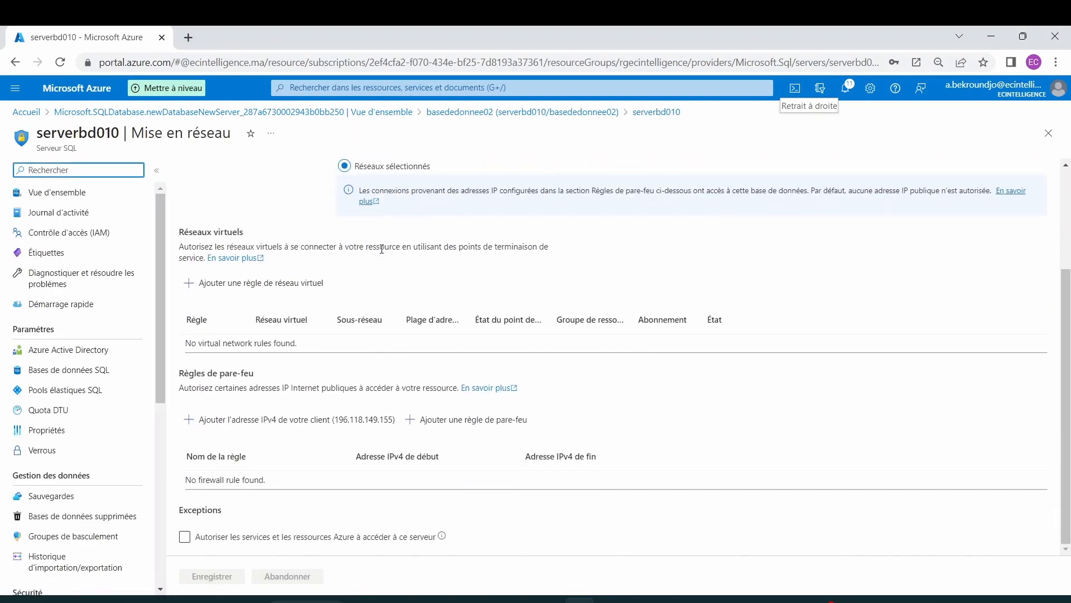
click(322, 424)
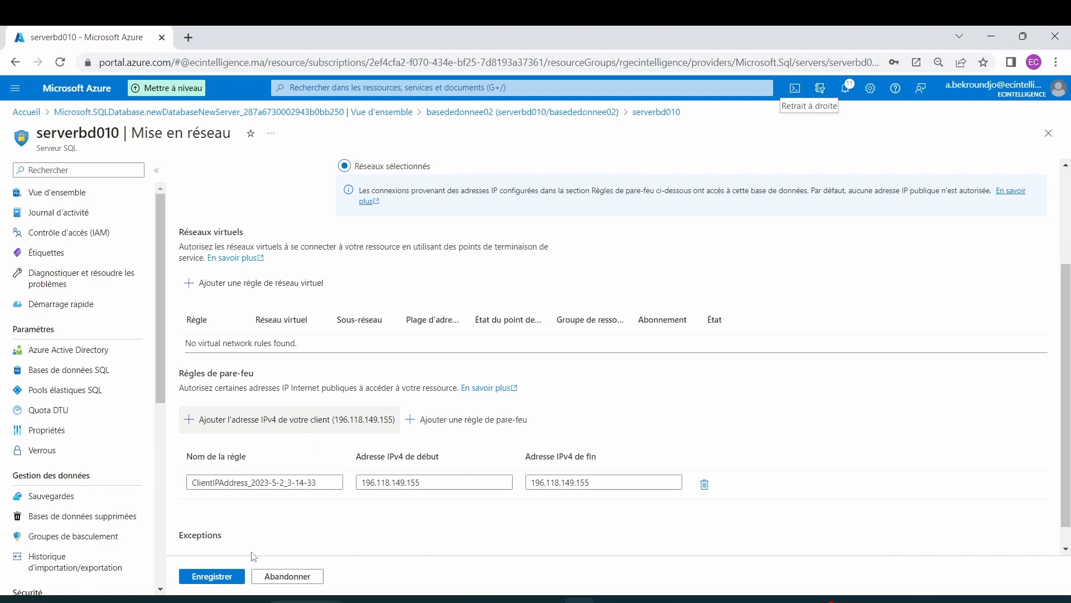
click(210, 577)
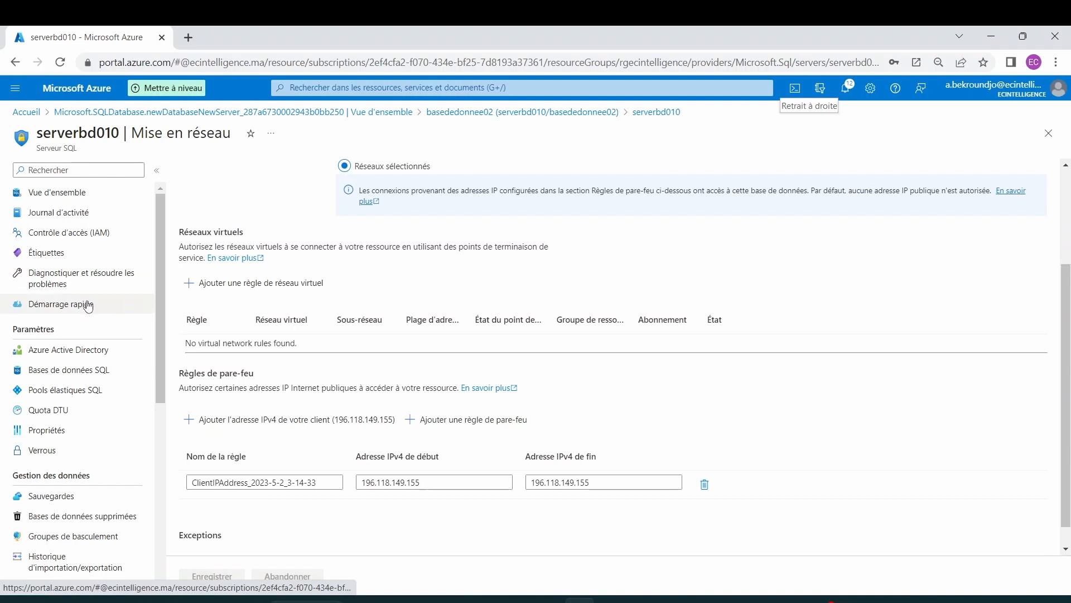
scroll(83, 320, down, 3)
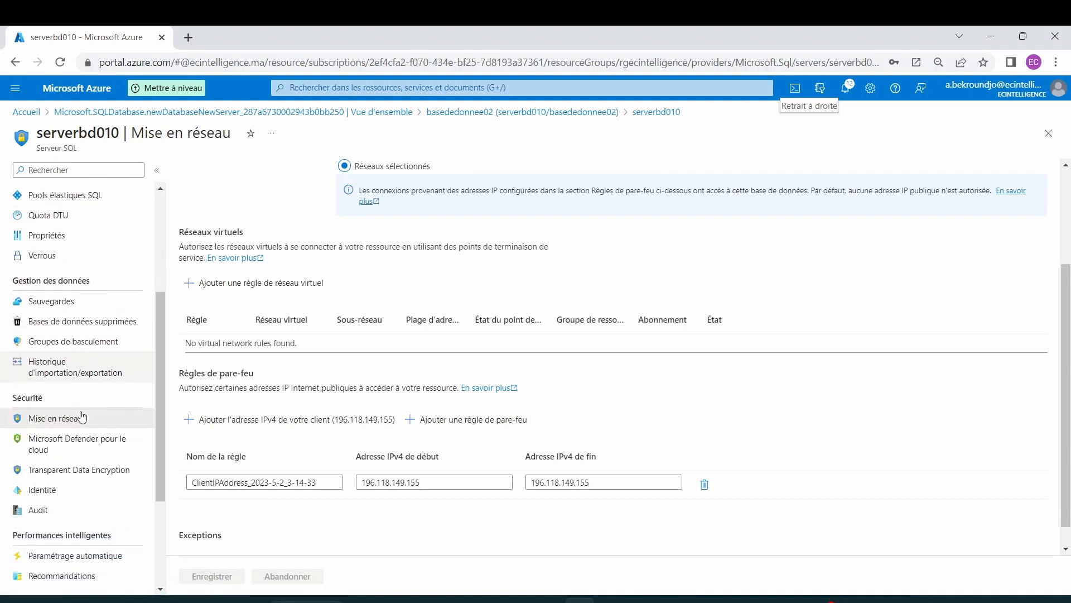
scroll(85, 412, up, 3)
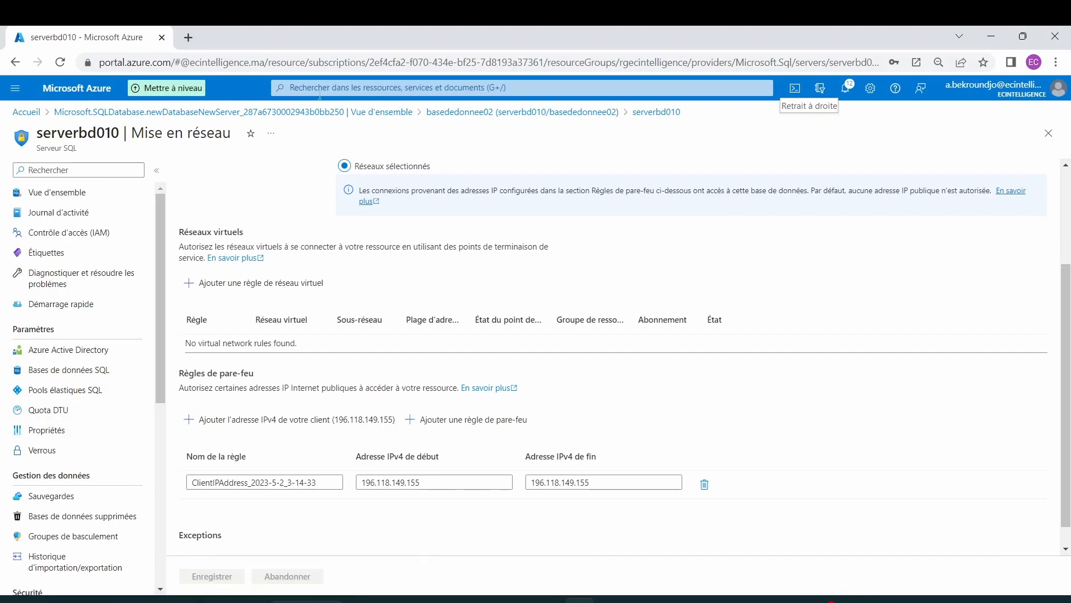
- Return to basededonnee02, open its query editor, and sign in as azureuser by pasting the administrator password into the password field
click(377, 116)
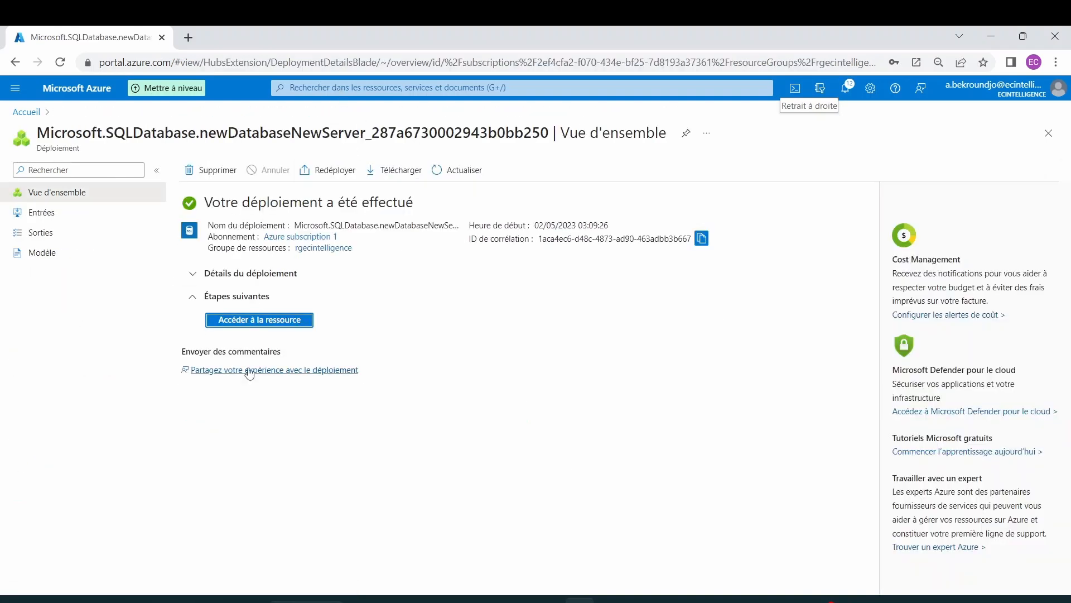
click(264, 325)
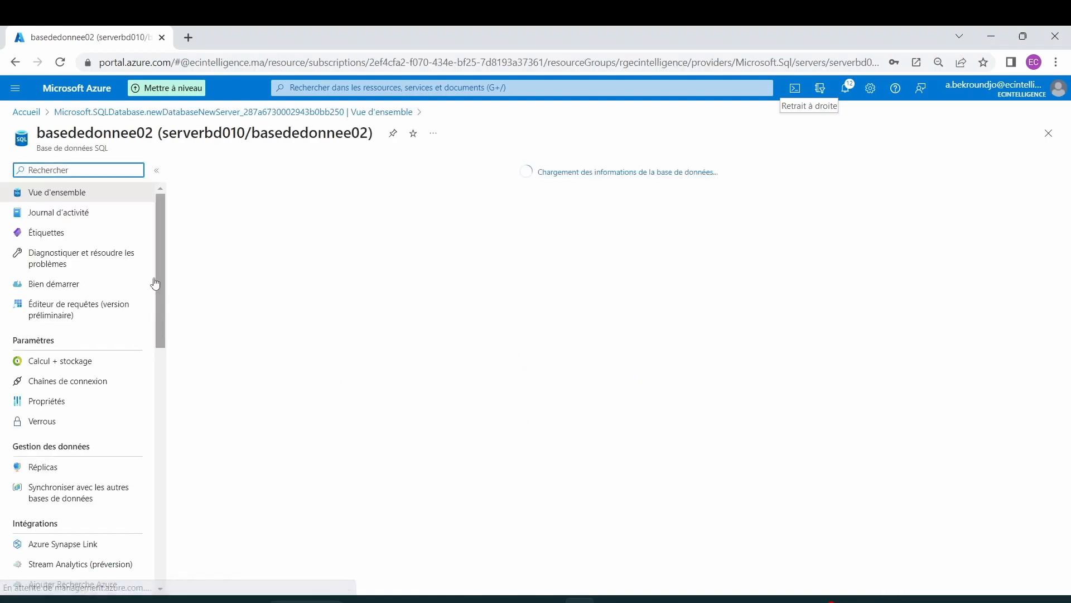
click(81, 316)
click(472, 397)
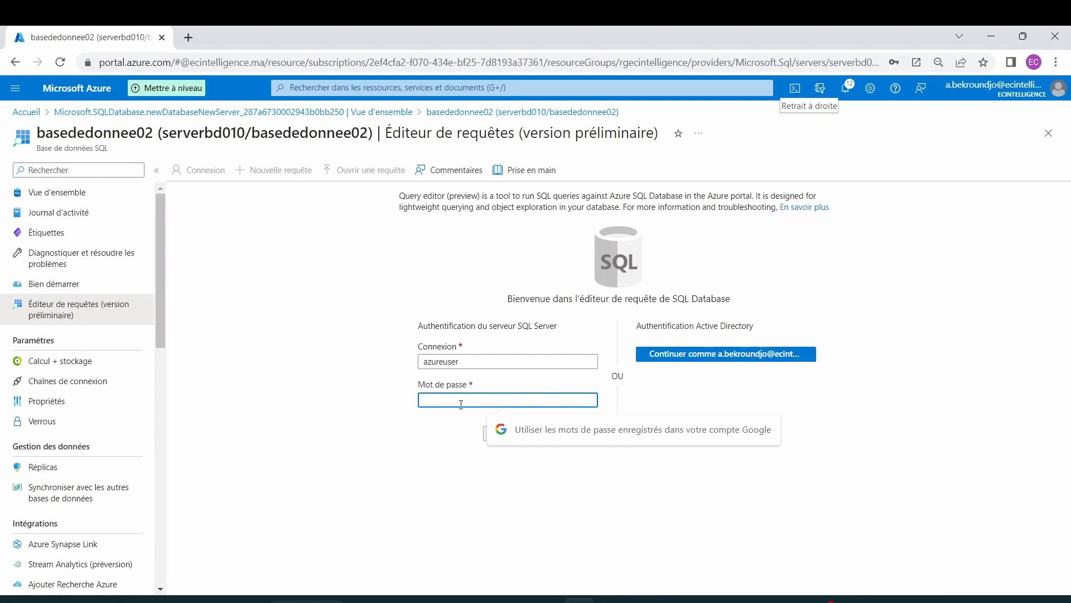
key(ctrl+v)
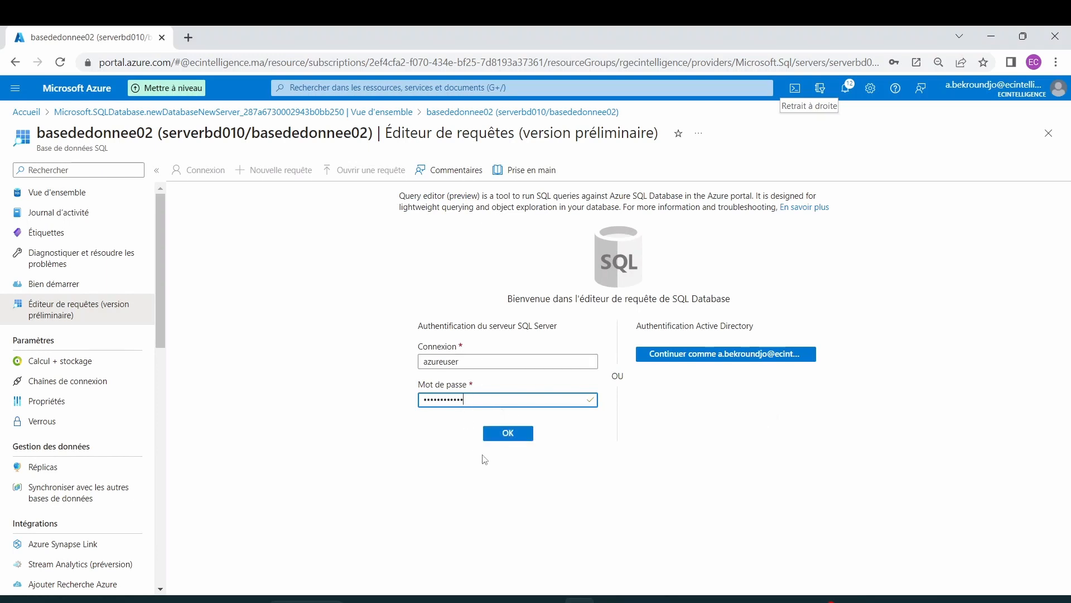
click(506, 433)
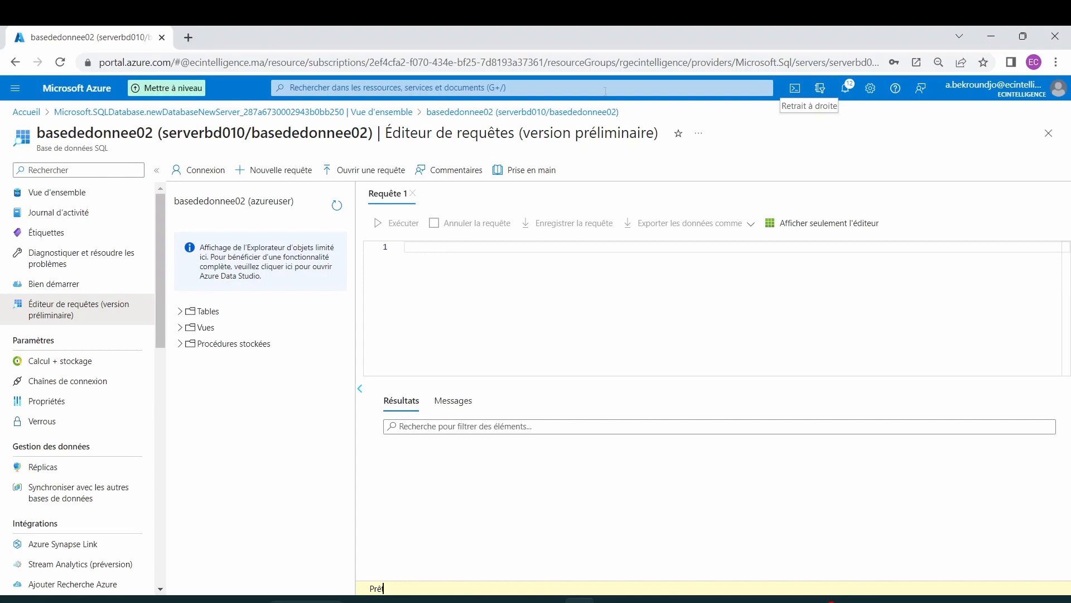
- Switch to Notepad++ and copy the CREATE USER user_test and ALTER ROLE db_datareader statements
click(670, 539)
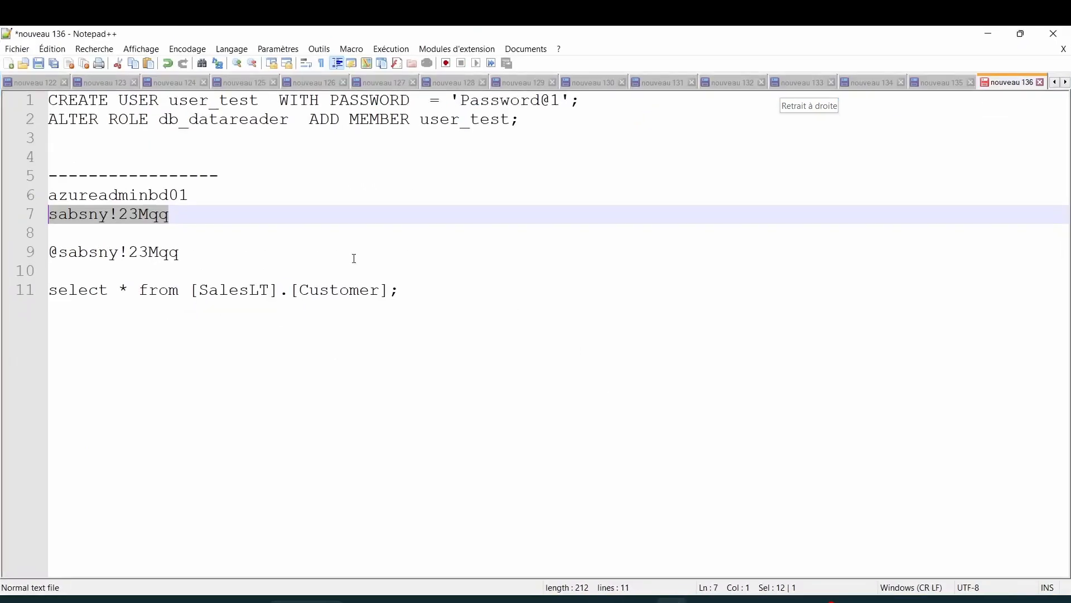
double_click(212, 106)
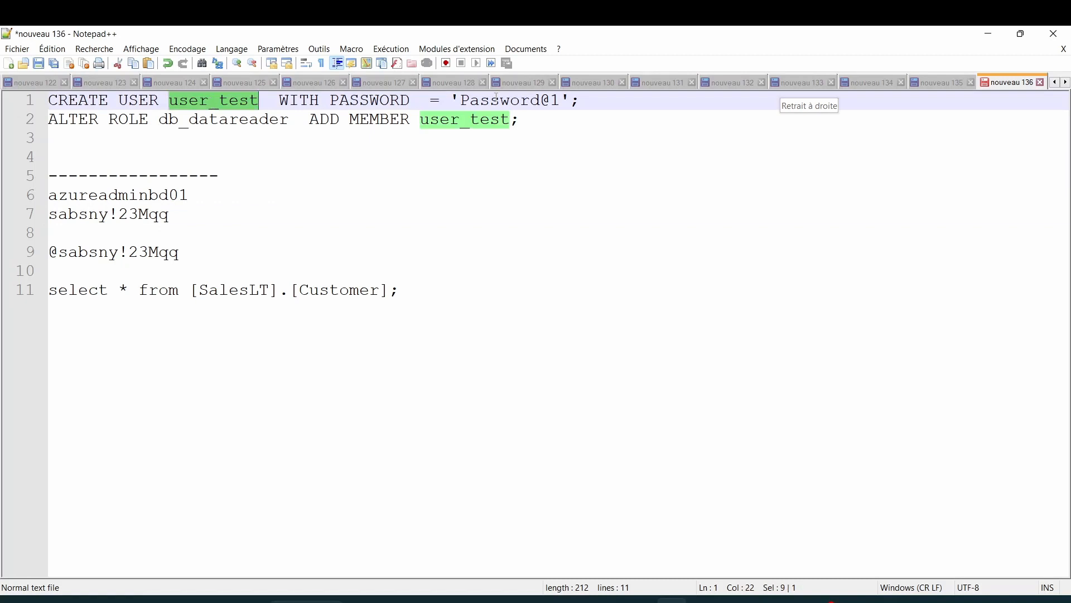
drag(458, 99, 30, 118)
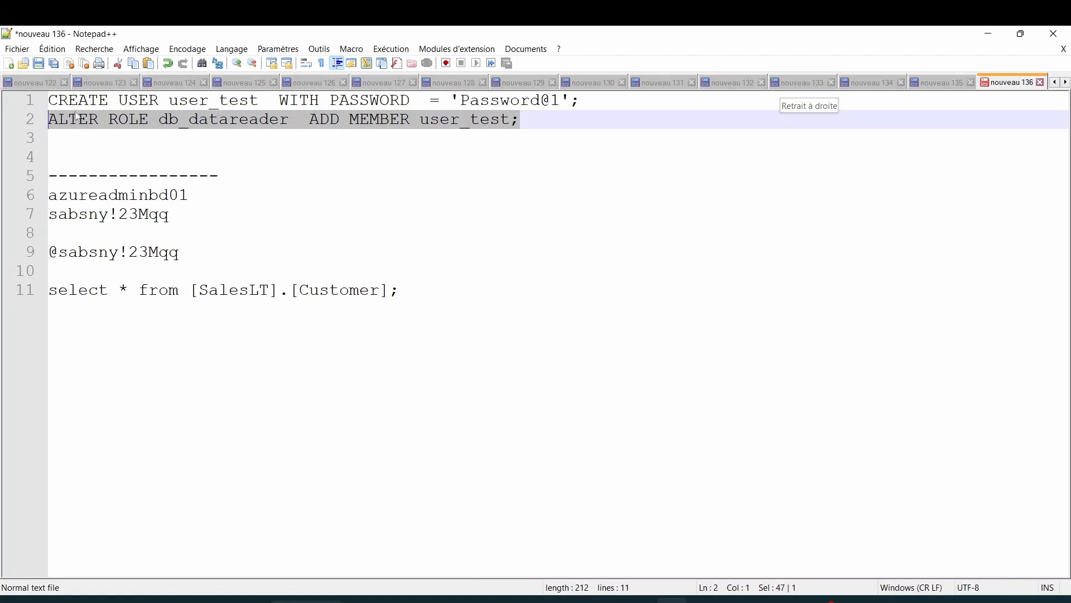
drag(531, 116, 39, 101)
right_click(198, 102)
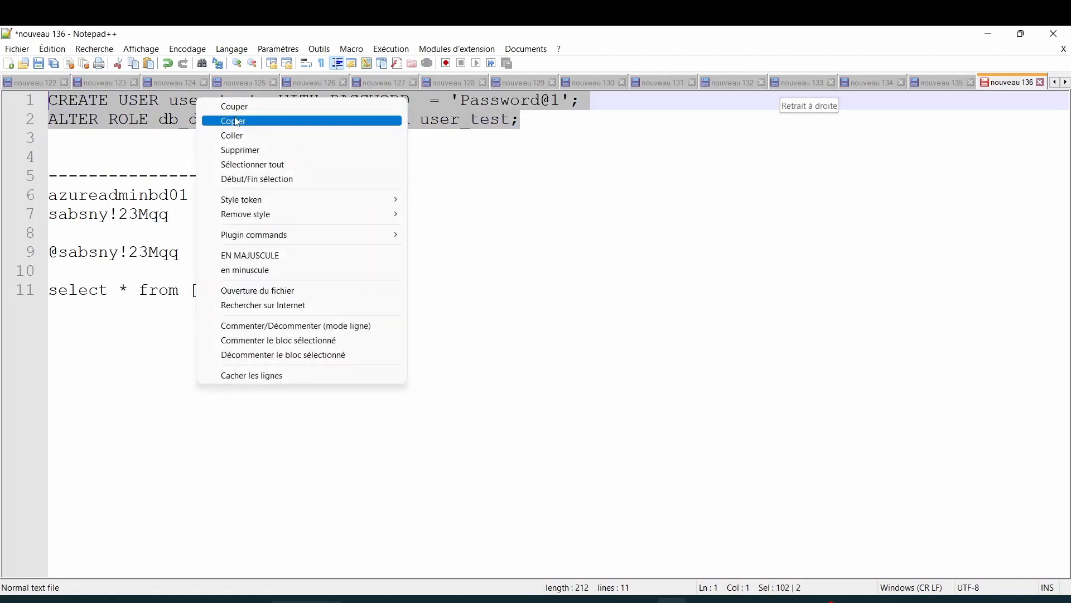
click(236, 118)
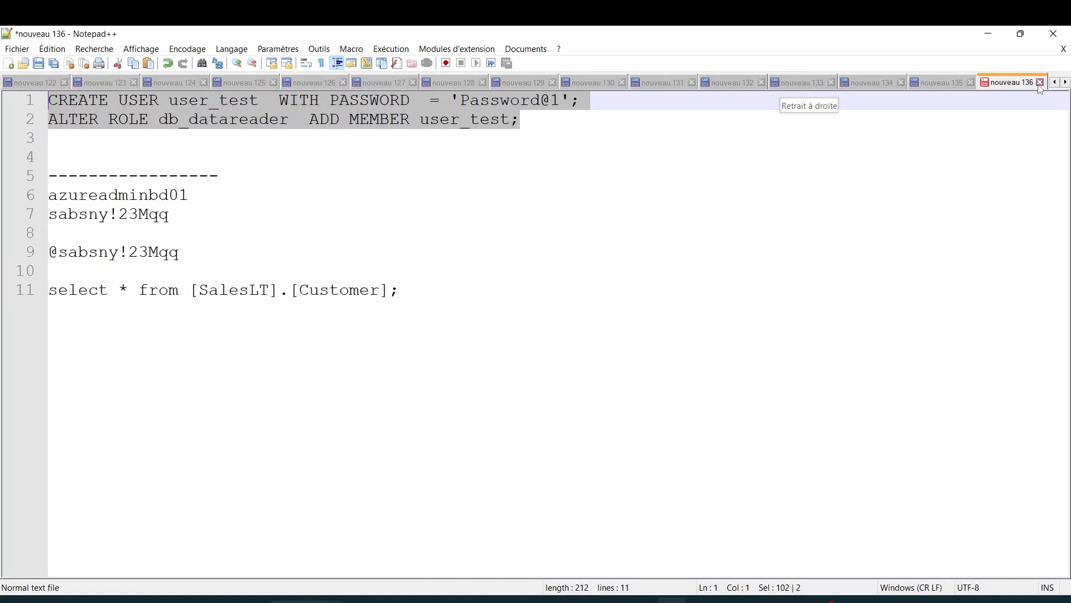
- Back in the Azure query editor, paste and run the script creating user_test with its password and adding it to db_datareader
click(989, 34)
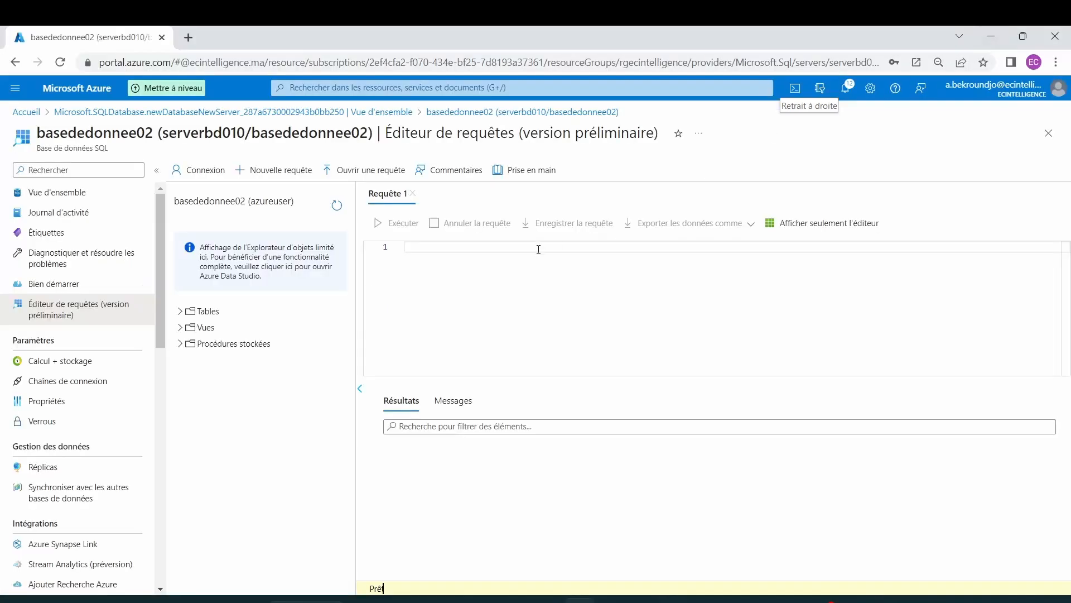
click(422, 244)
key(ctrl+v)
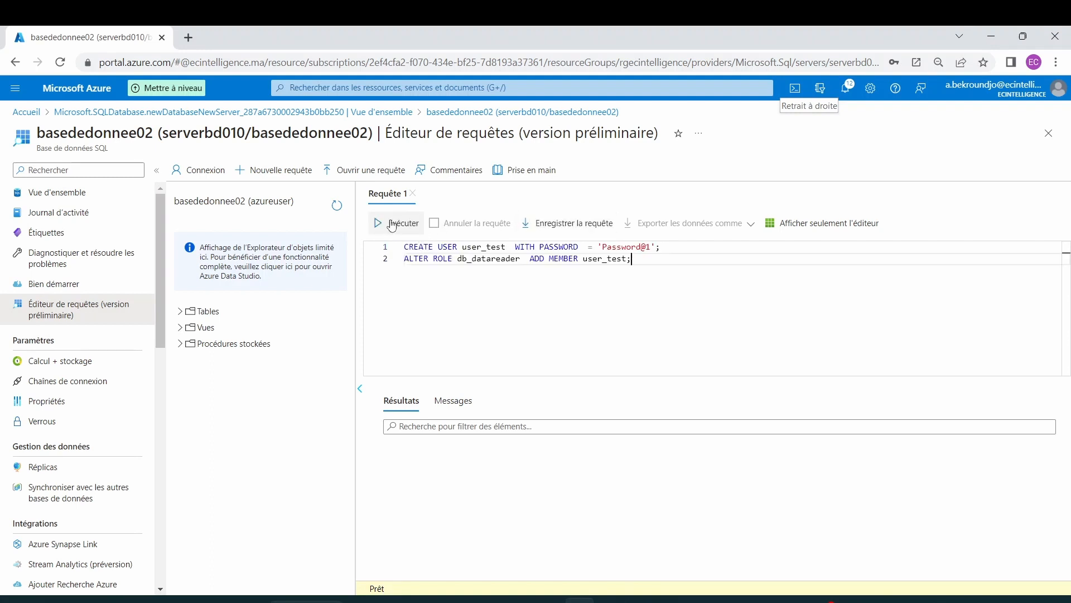
click(392, 224)
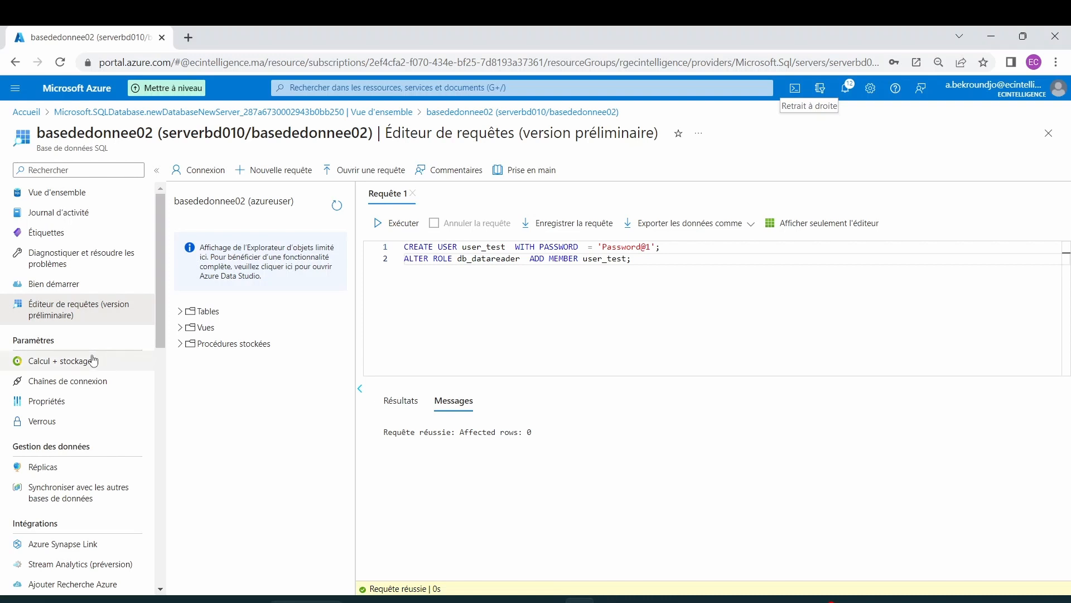
- Open the Dynamic Data Masking settings of basededonnee02, discarding the unsaved query
scroll(106, 338, down, 4)
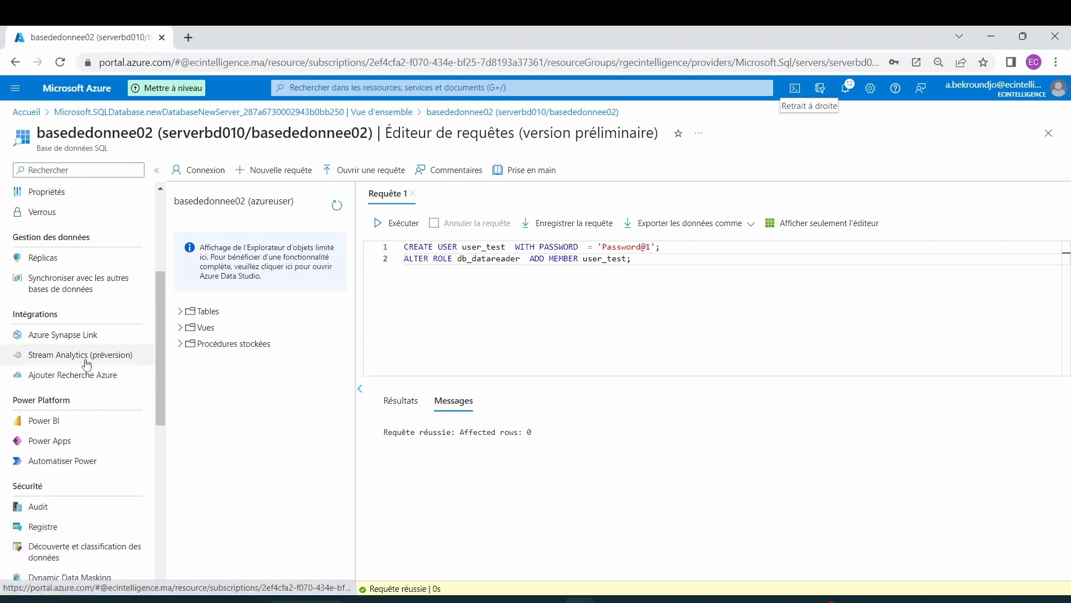
scroll(106, 301, down, 4)
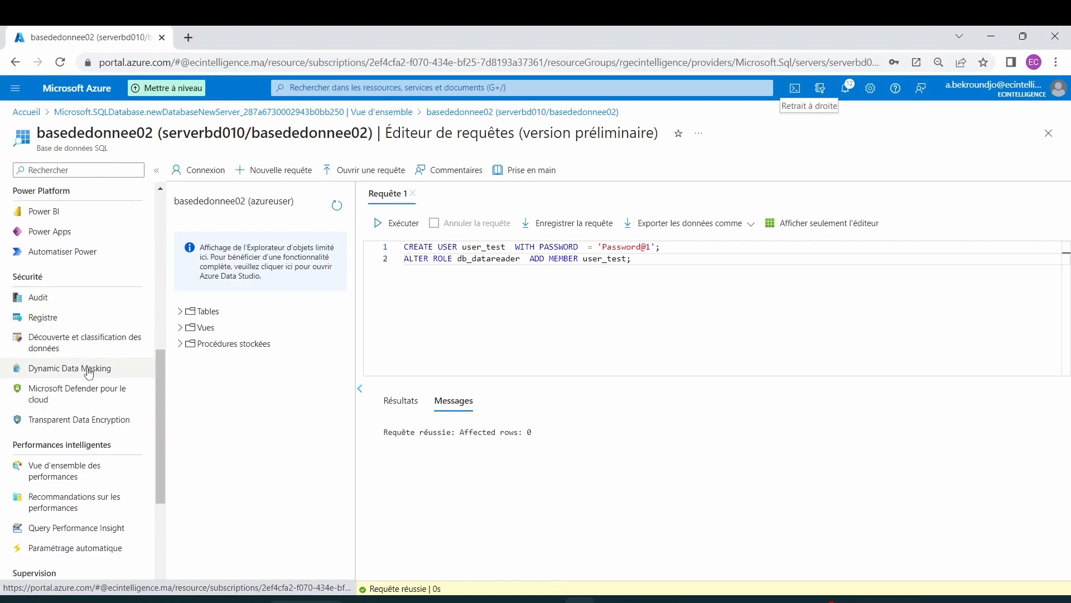
click(75, 372)
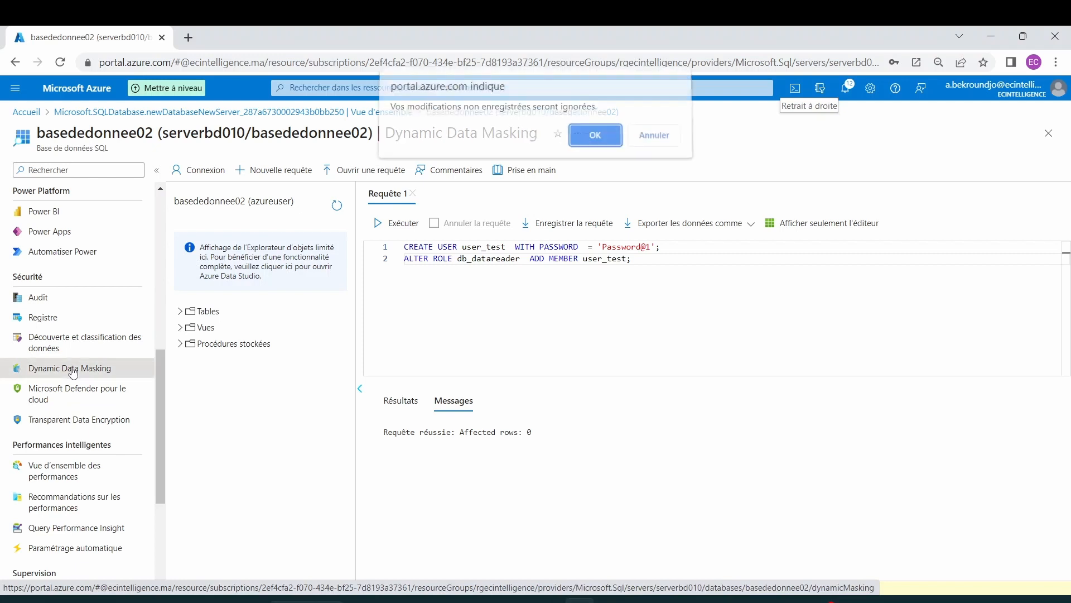
click(594, 142)
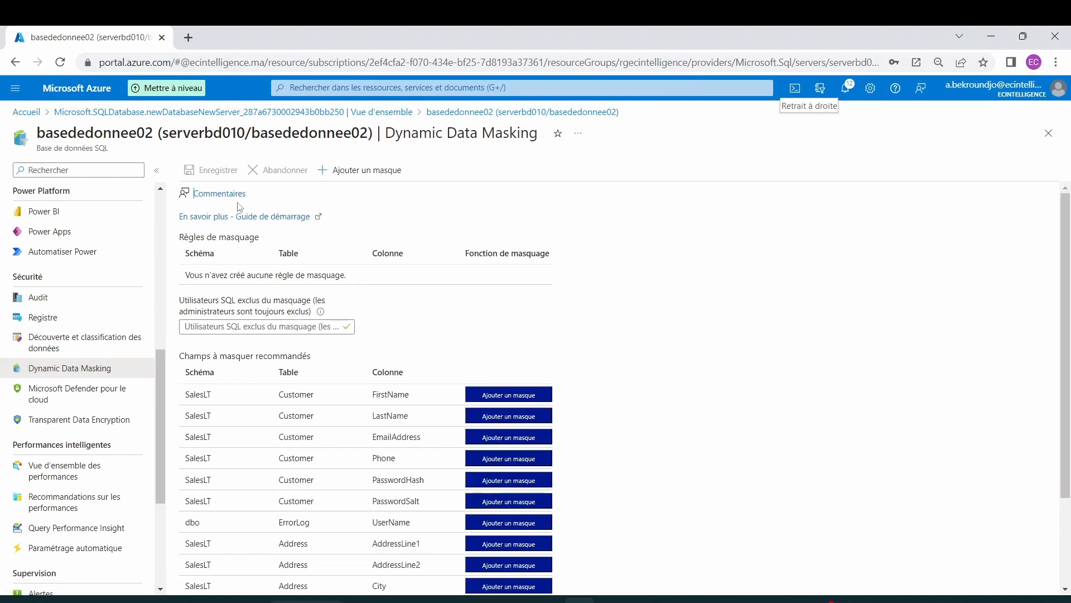
click(339, 173)
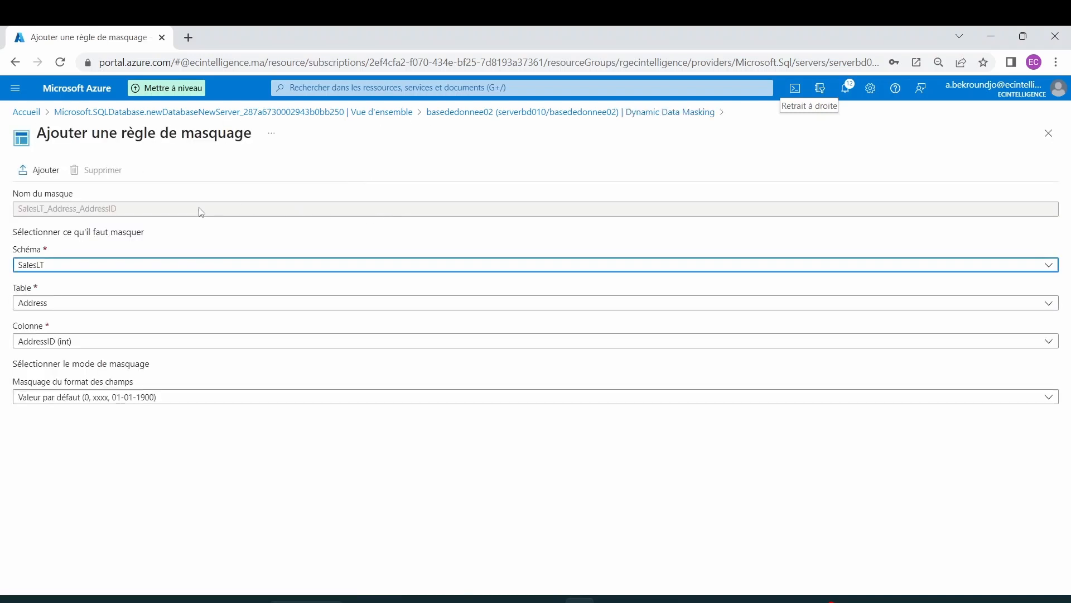
click(56, 303)
click(55, 341)
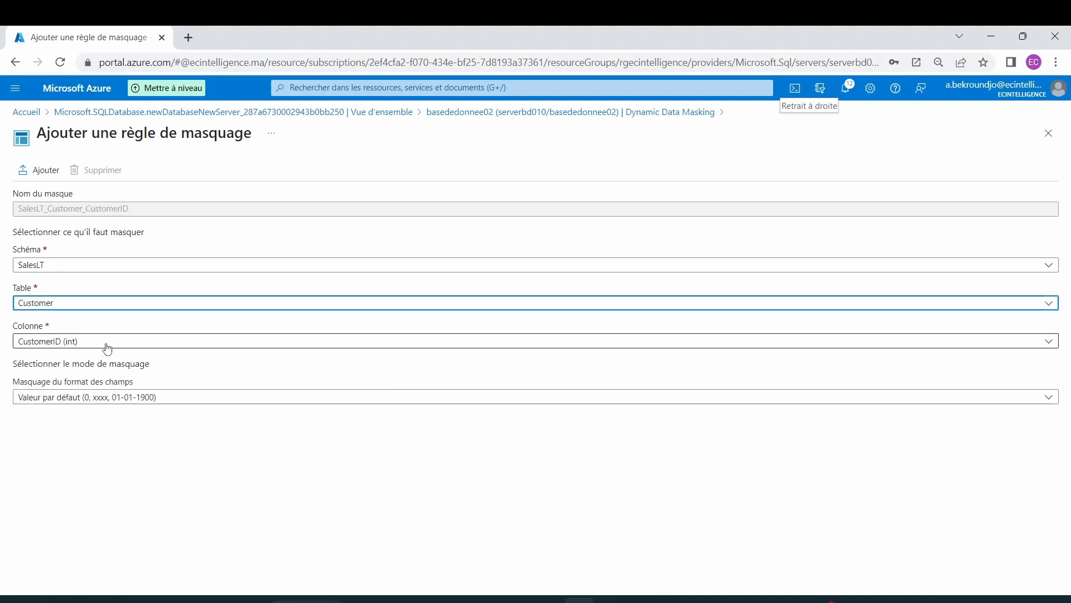
click(104, 344)
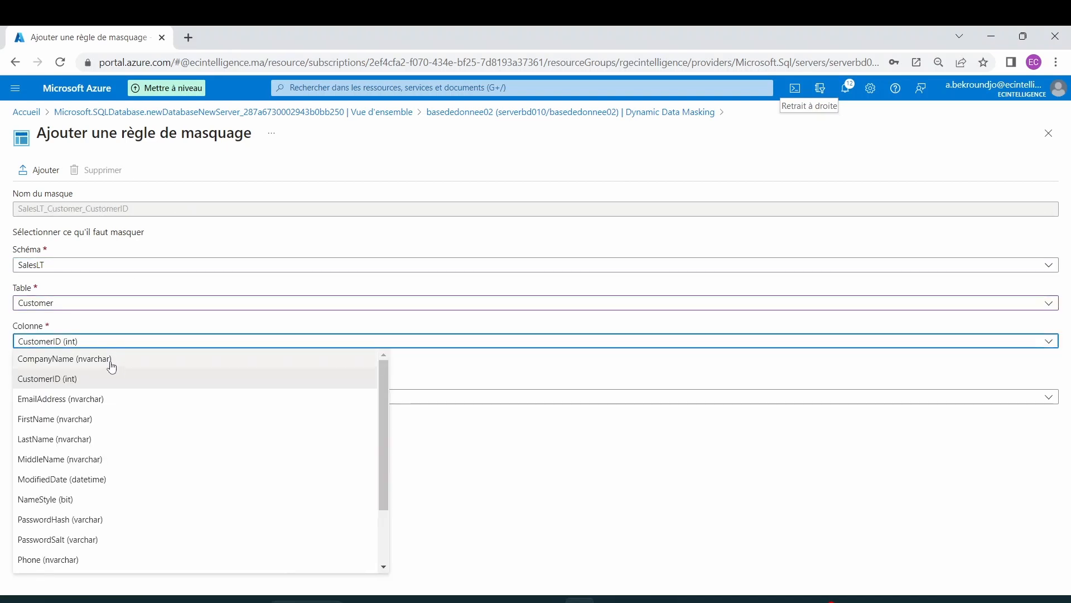
click(116, 408)
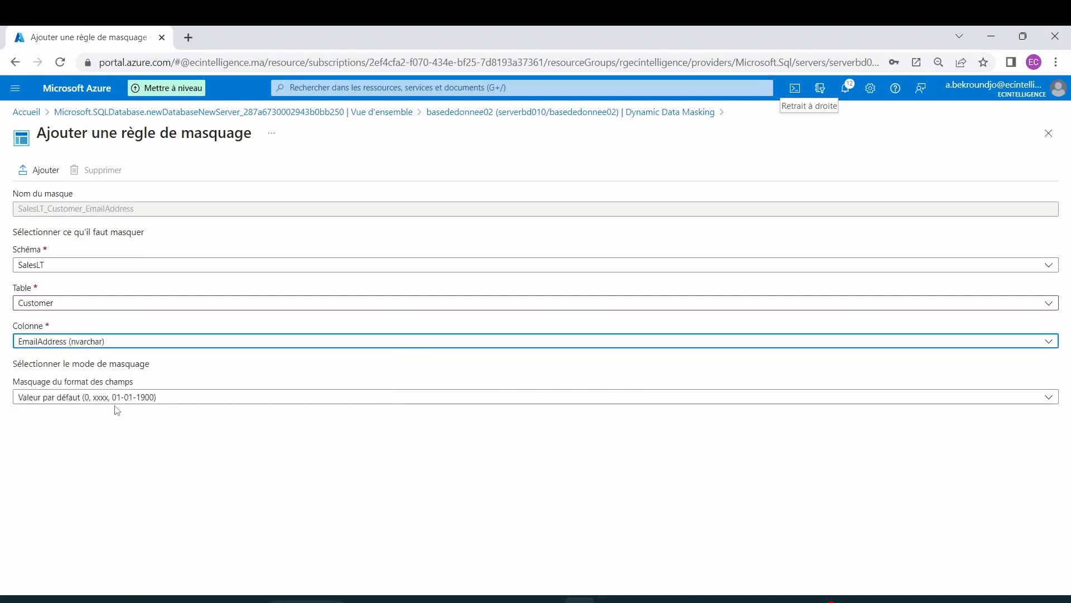
click(158, 398)
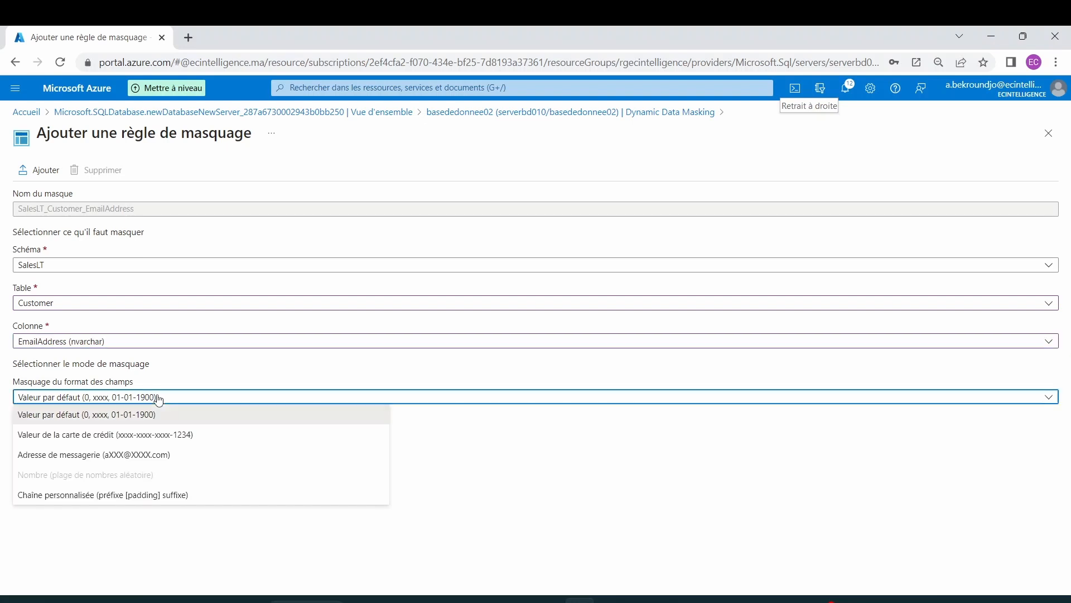
click(134, 457)
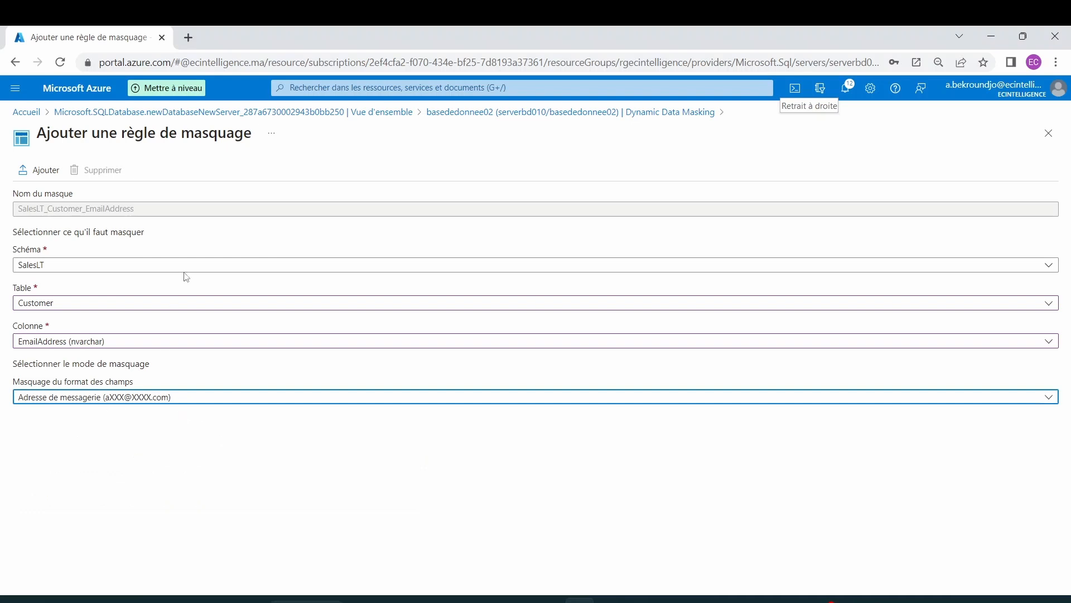
click(38, 174)
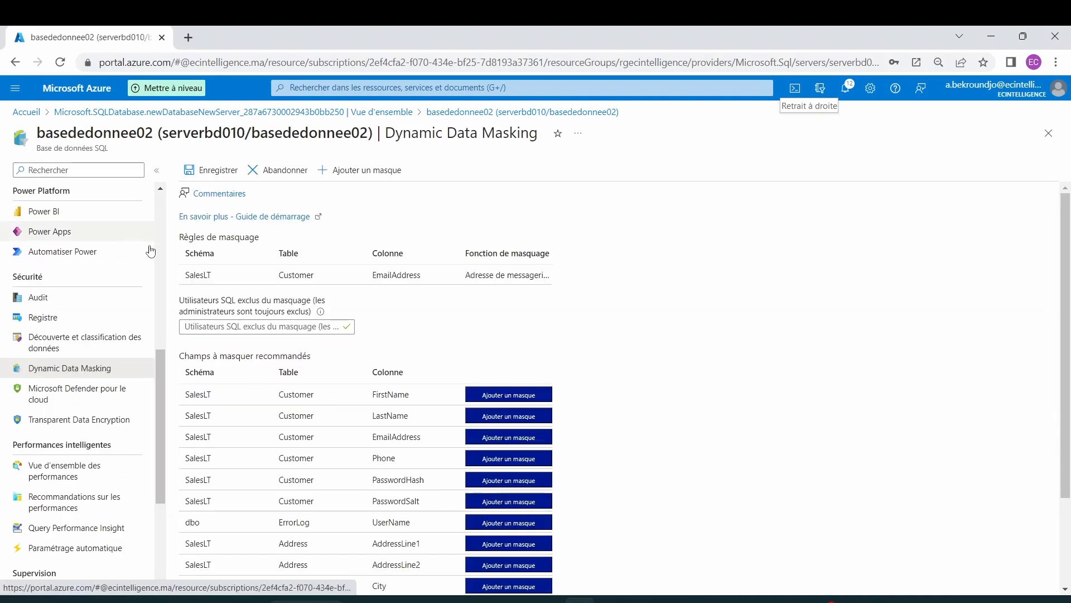
- Save the Dynamic Data Masking settings and dismiss the confirmation and notification
click(212, 178)
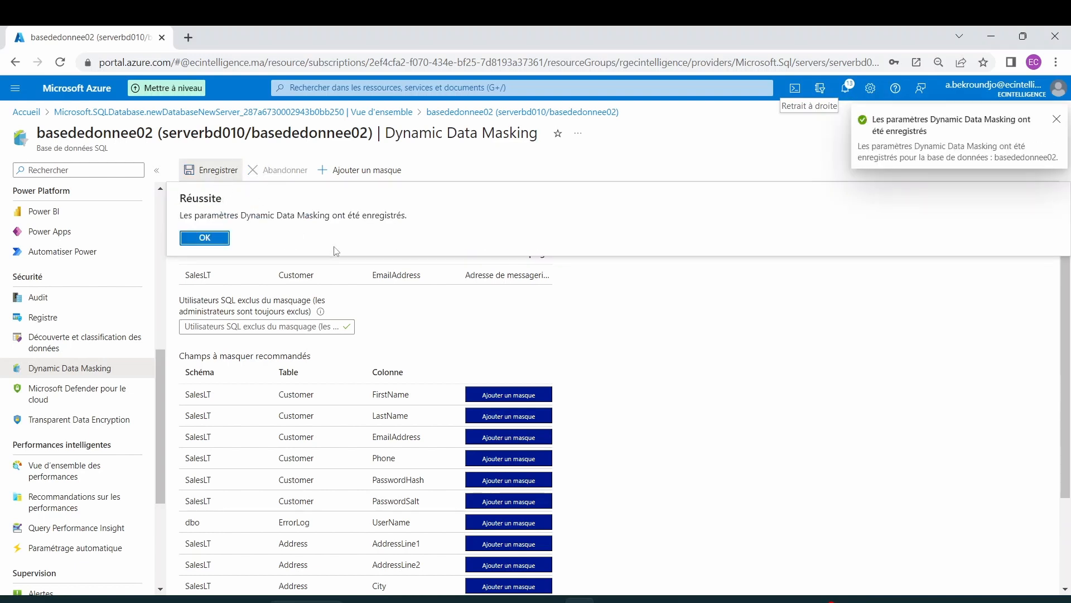
click(195, 240)
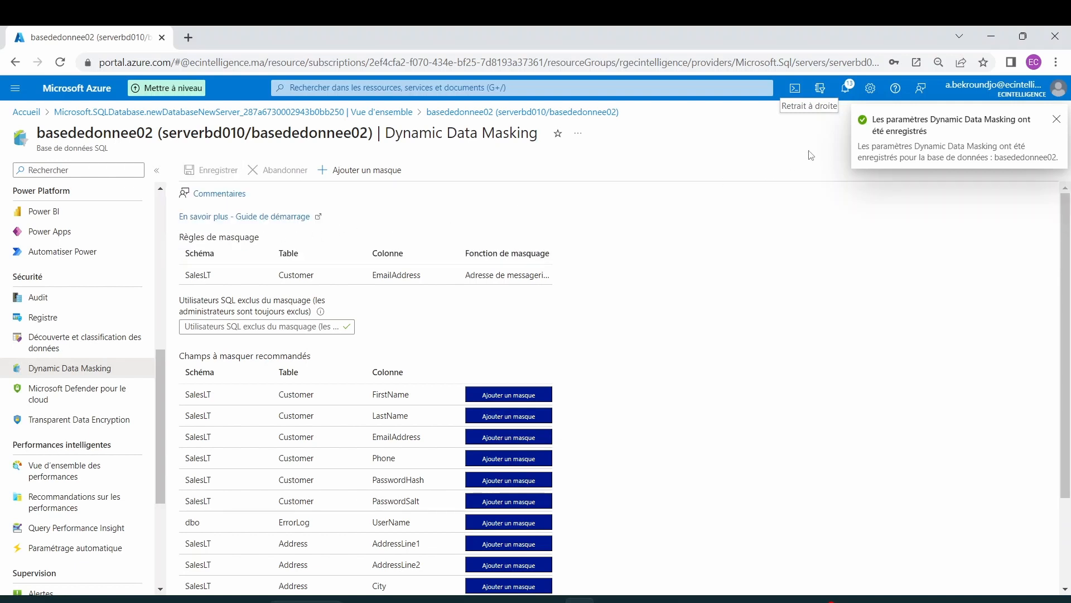
click(1056, 118)
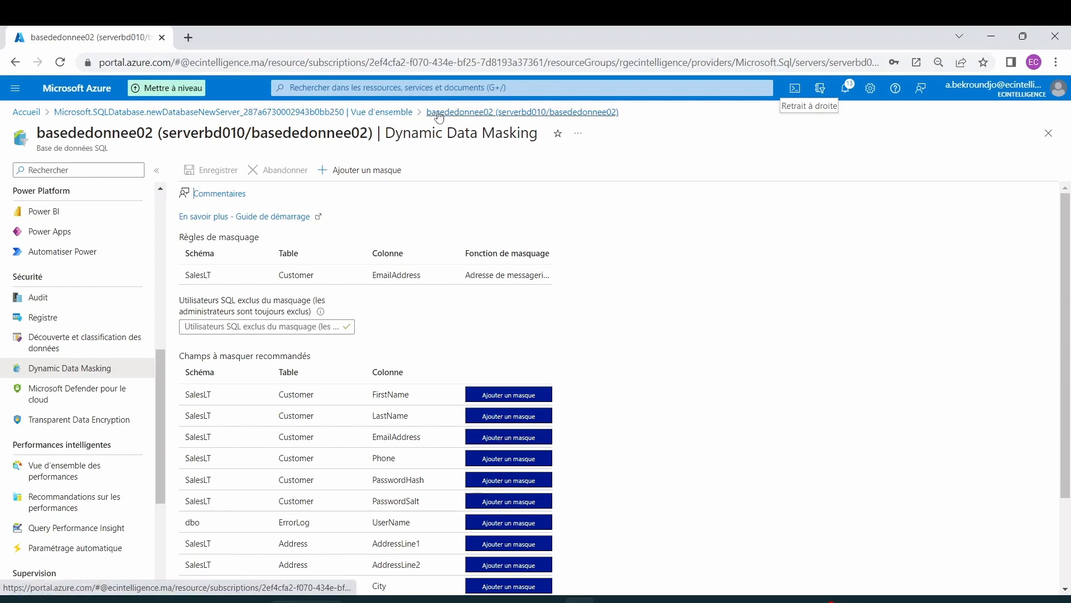
- Reopen basededonnee02 from its deployment overview, go to the query editor, and set the login name to user_test
click(385, 112)
click(279, 319)
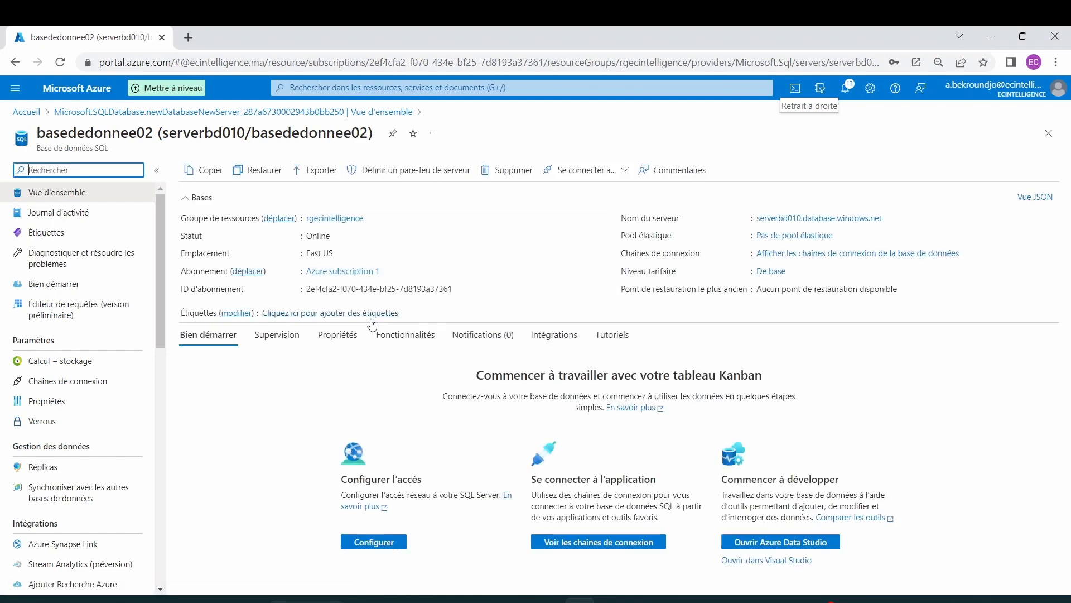
click(76, 307)
click(488, 365)
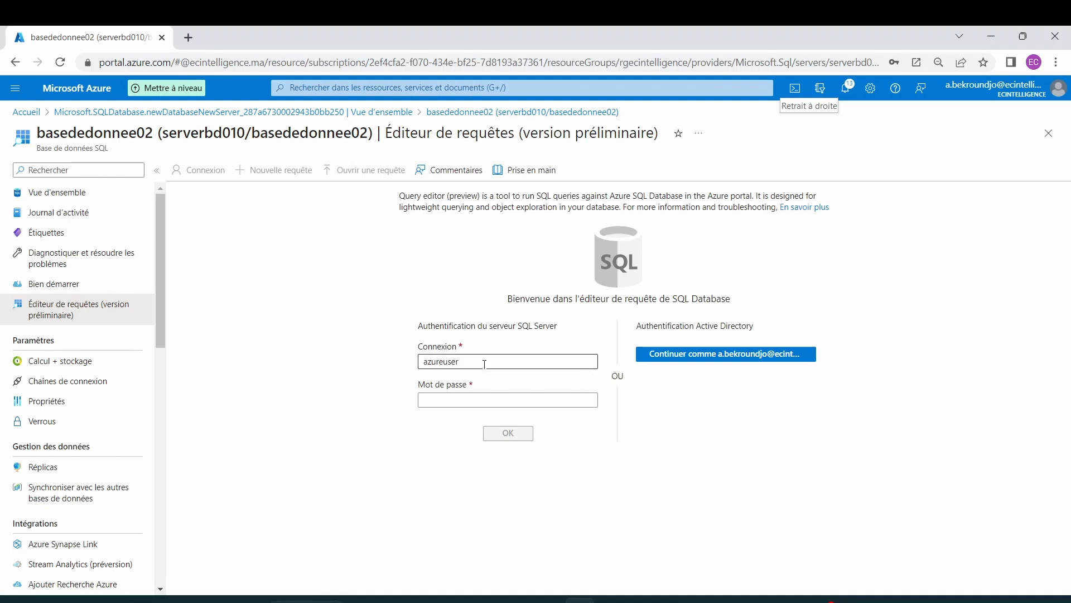
key(ctrl+a)
text(use)
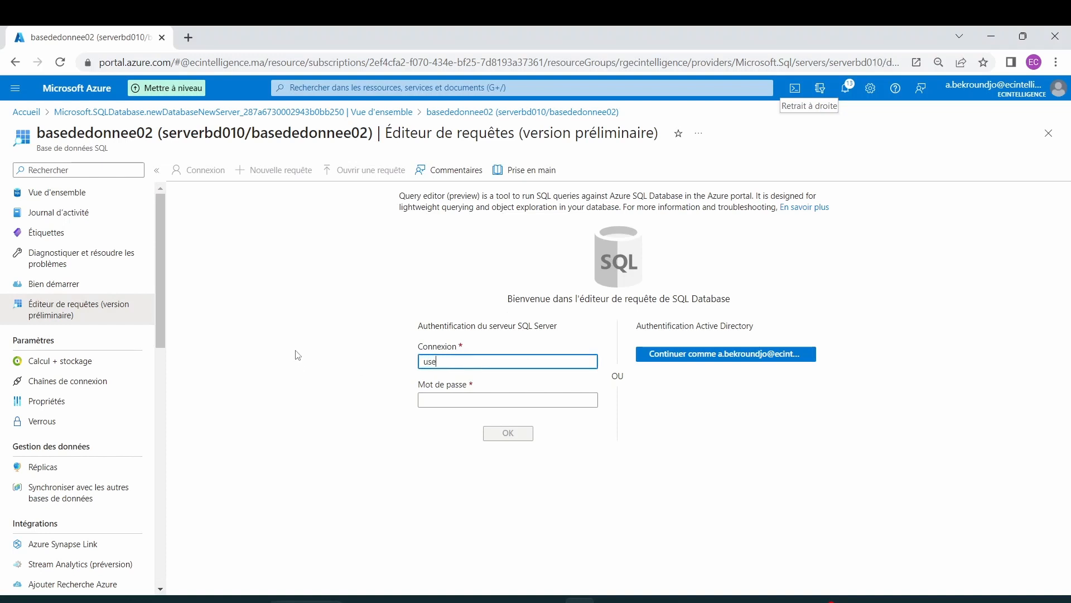
text(r_test)
- Copy the user_test password from the Notepad++ script, paste it into the query editor's password field, and sign in
click(671, 600)
click(556, 116)
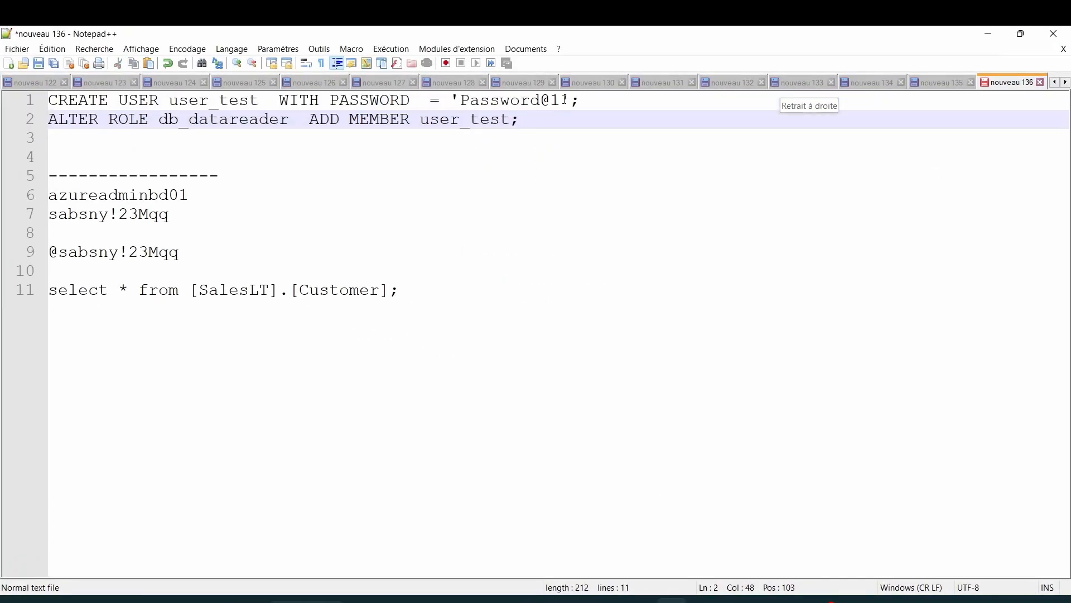
drag(559, 100, 460, 100)
right_click(478, 106)
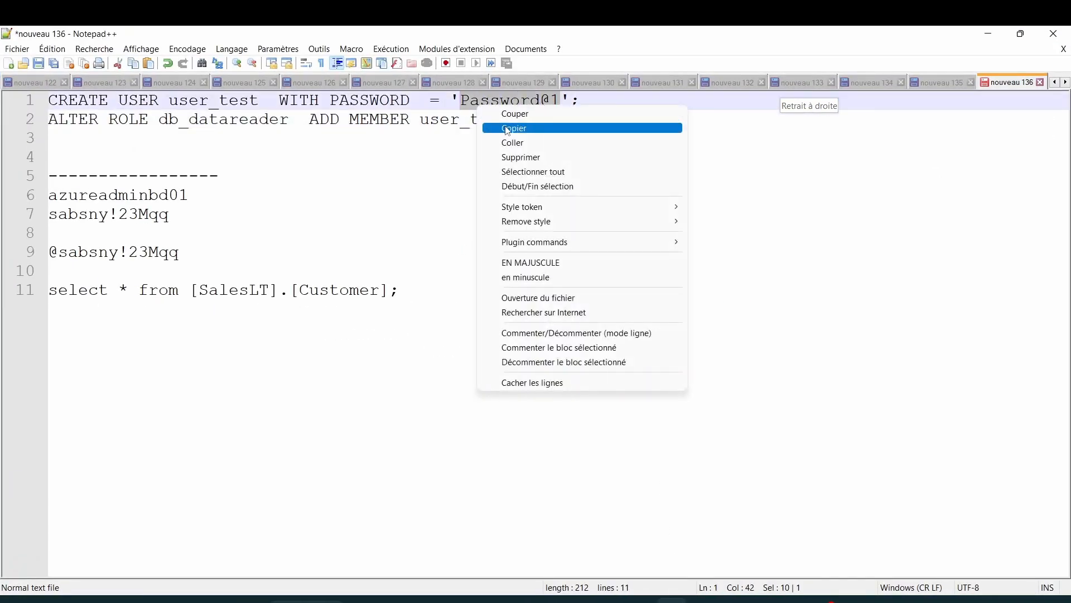
click(507, 129)
key(alt+Tab)
click(435, 398)
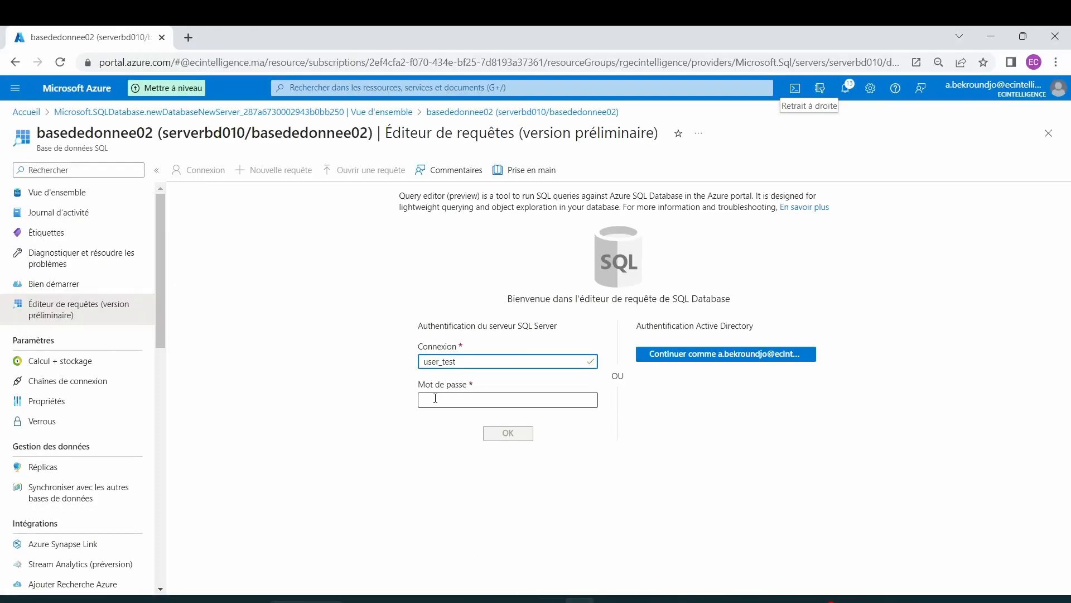
key(ctrl+v)
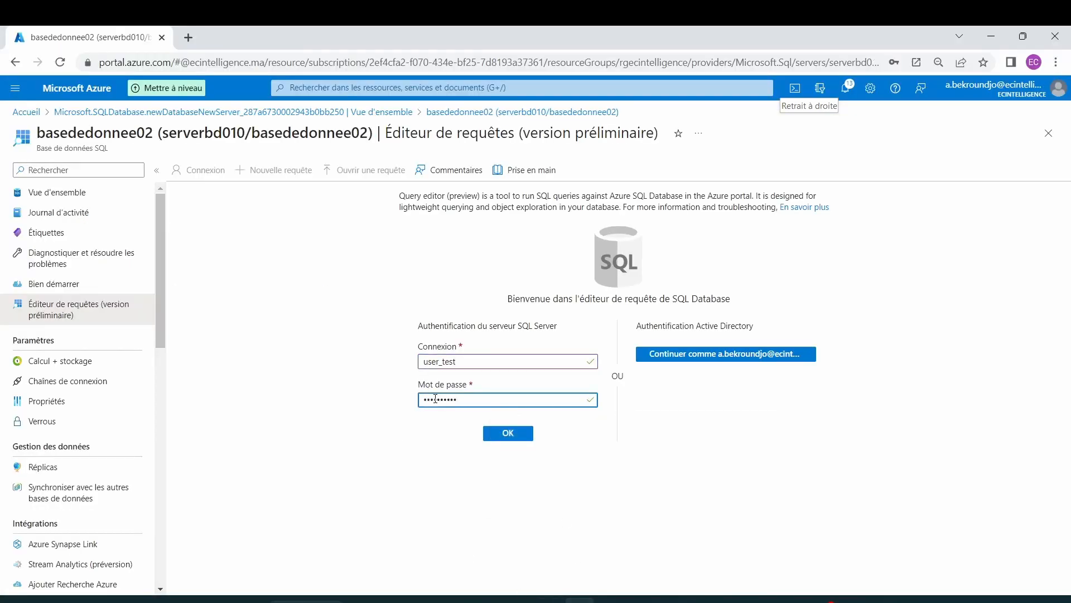
click(505, 433)
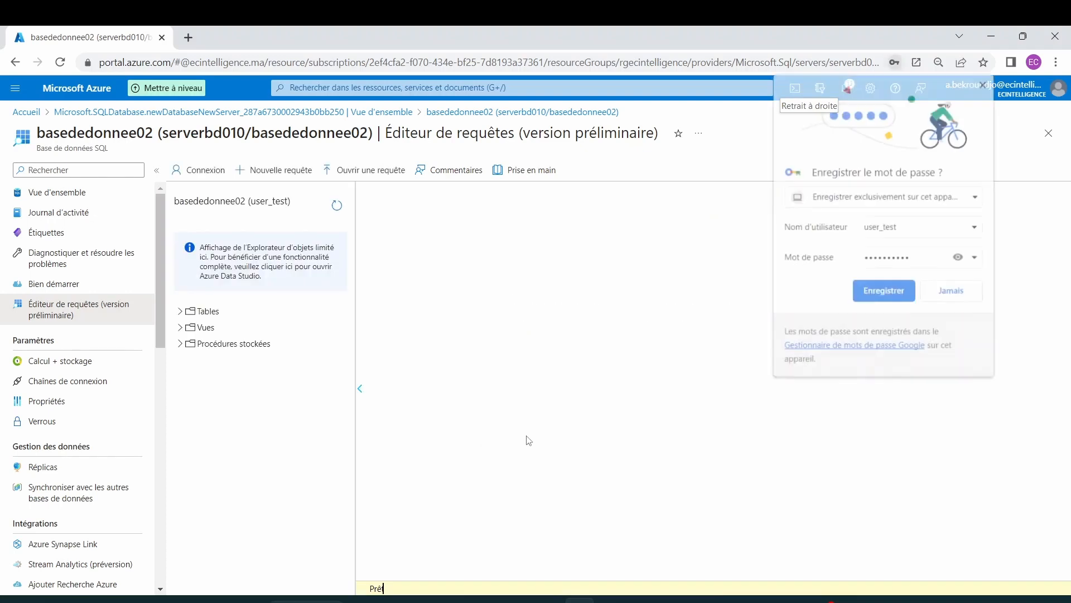
- Switch to Notepad++, copy the query select * from [SalesLT].[Customer]; from the script's last line, and return to the Azure query editor
click(534, 417)
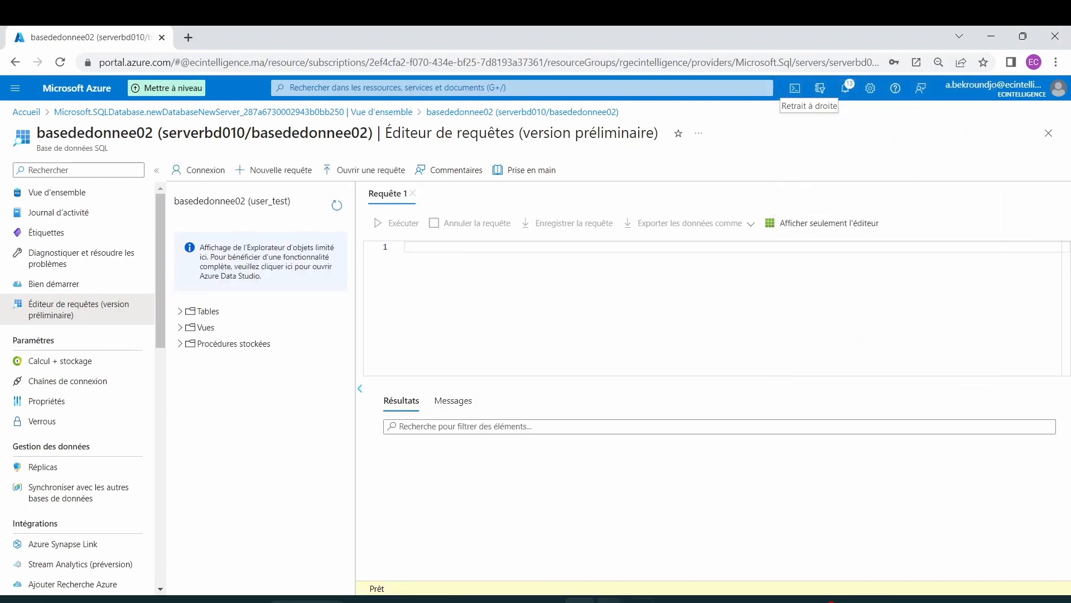
key(alt+Tab)
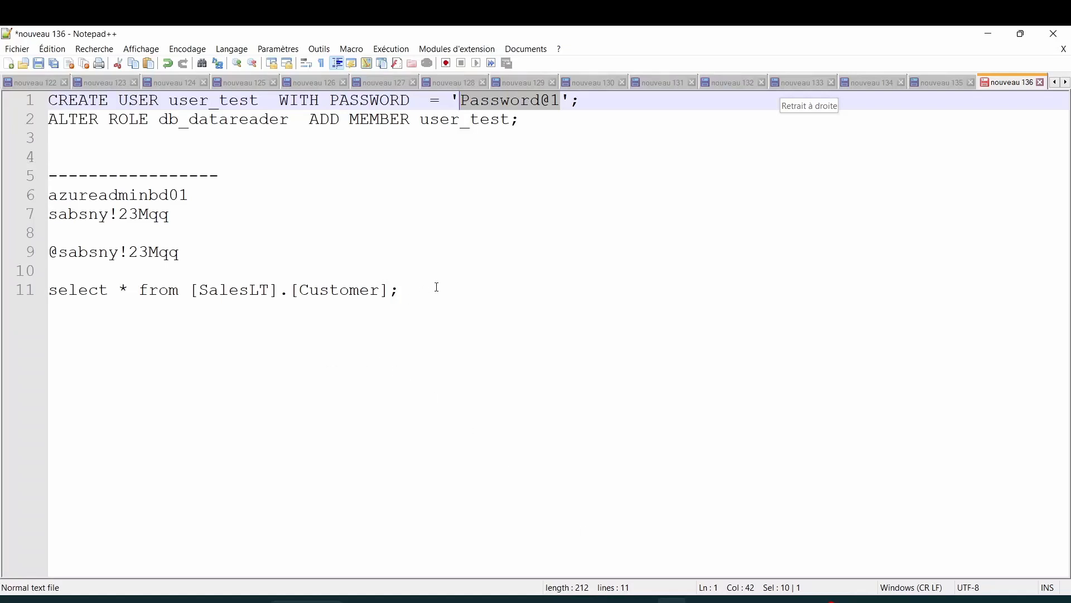
double_click(345, 289)
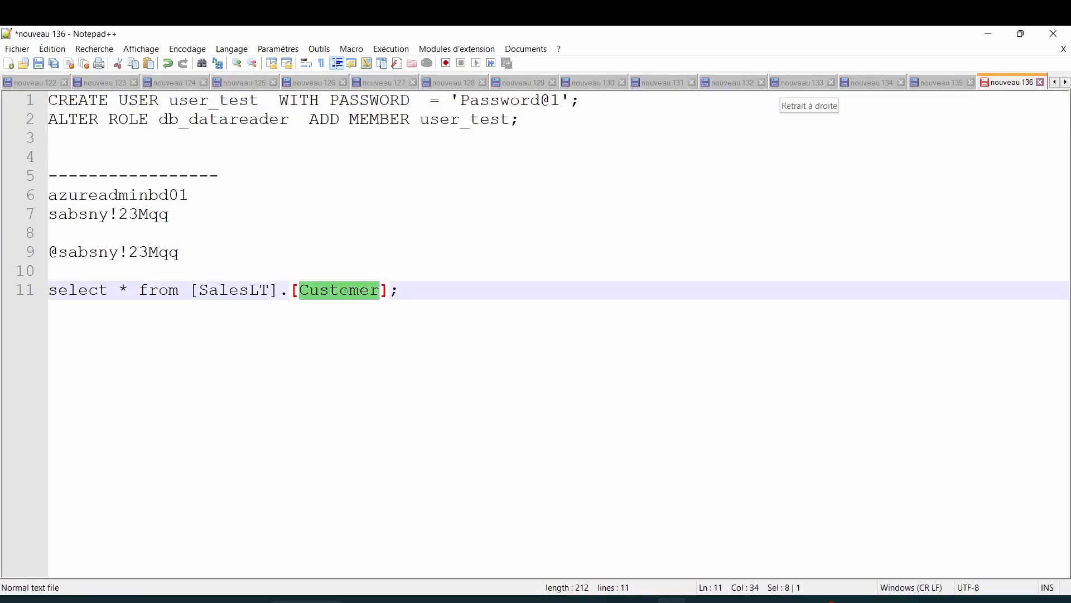
click(408, 291)
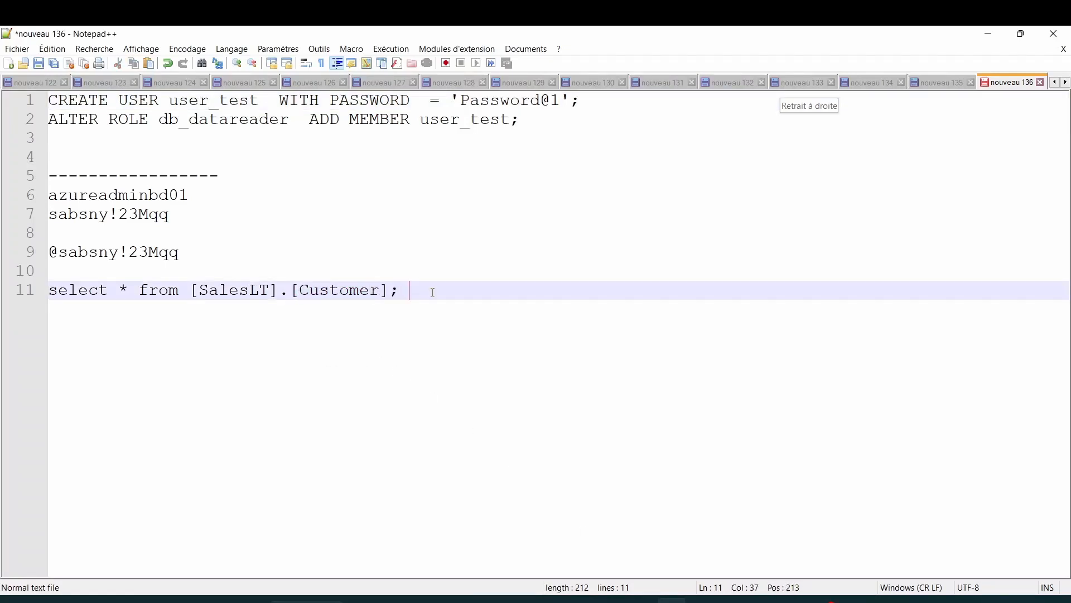
drag(404, 291, 49, 291)
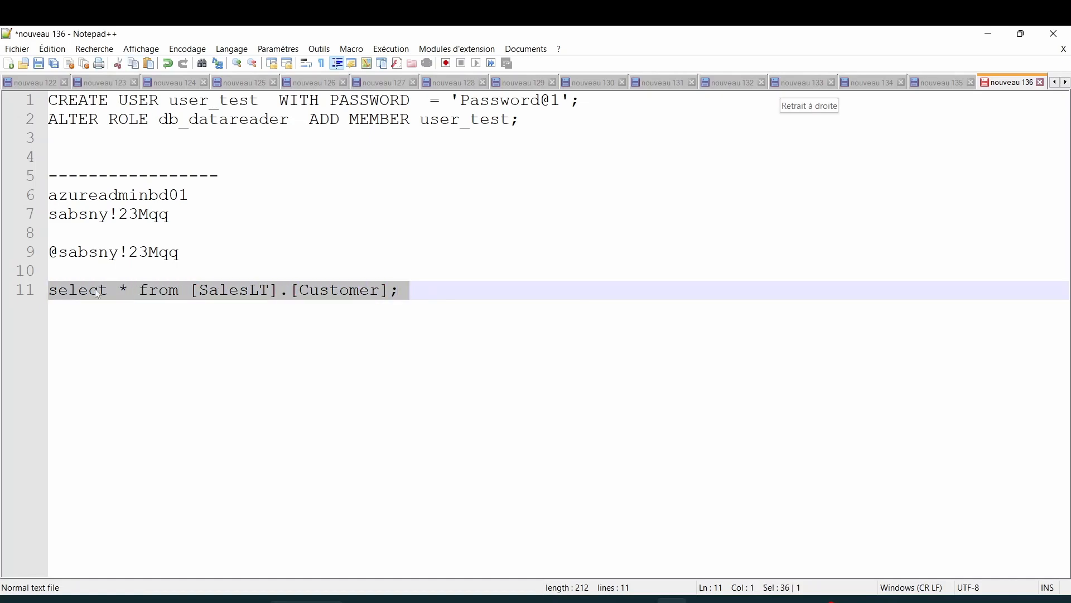
right_click(178, 293)
click(216, 313)
click(989, 37)
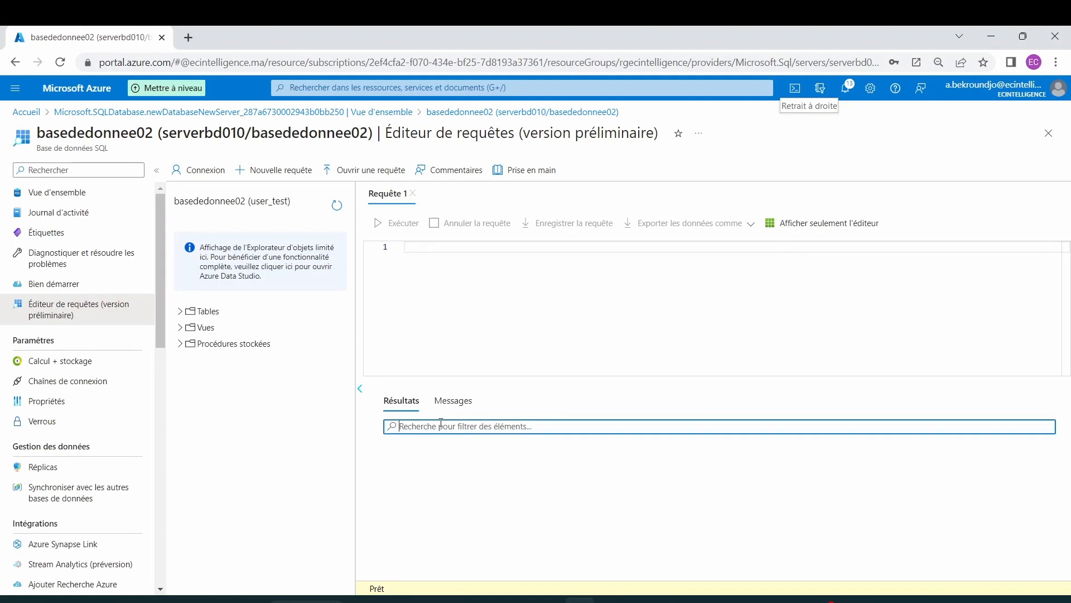
- Paste and run select * from [SalesLT].[Customer]; in Requête 1, and examine the EmailAddress column in the results
click(450, 246)
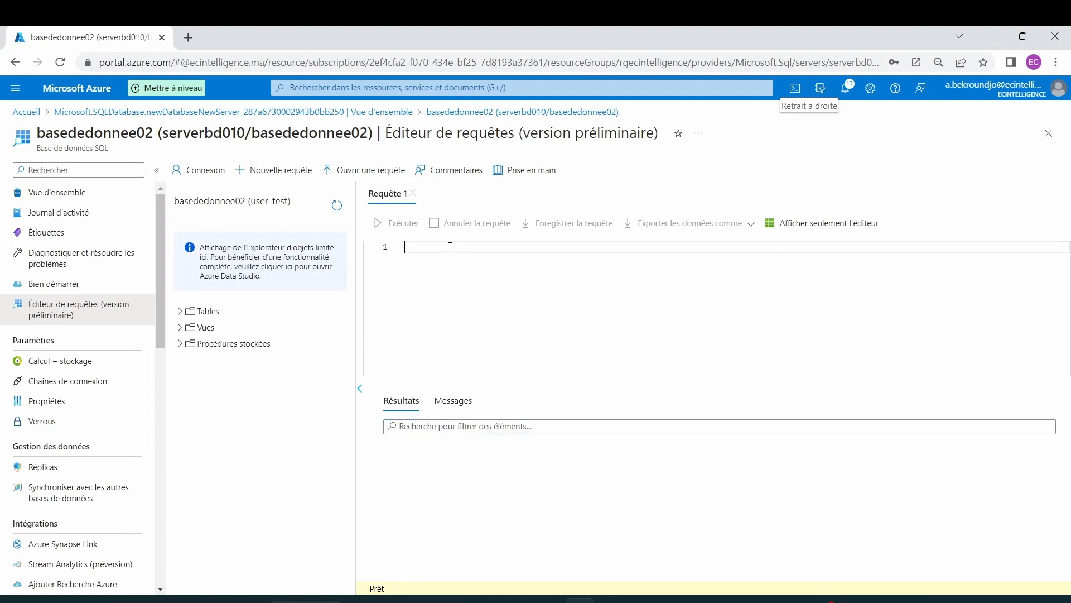
key(ctrl+v)
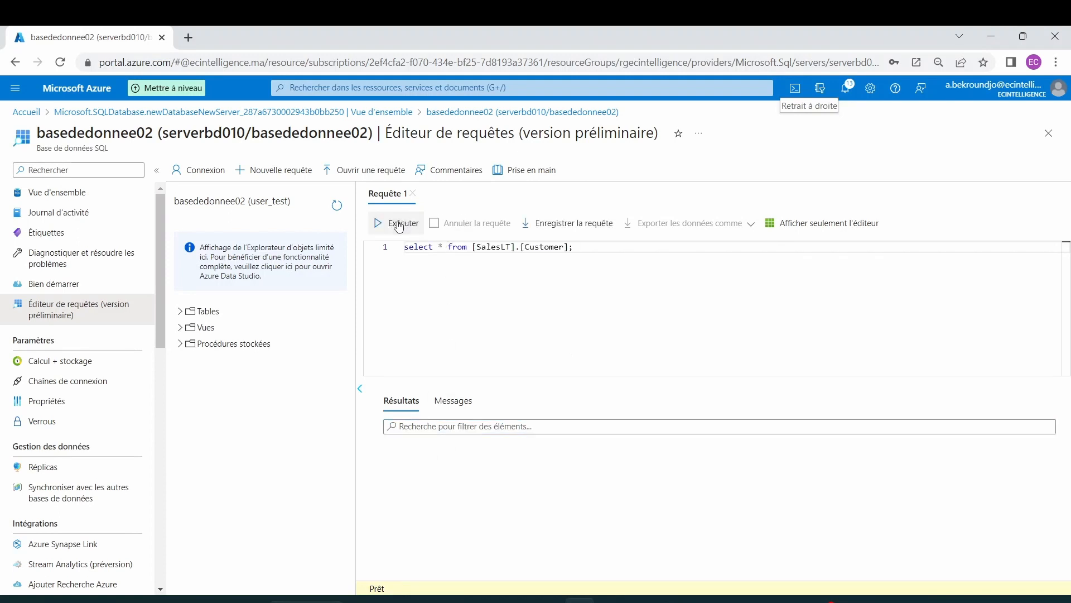
click(398, 225)
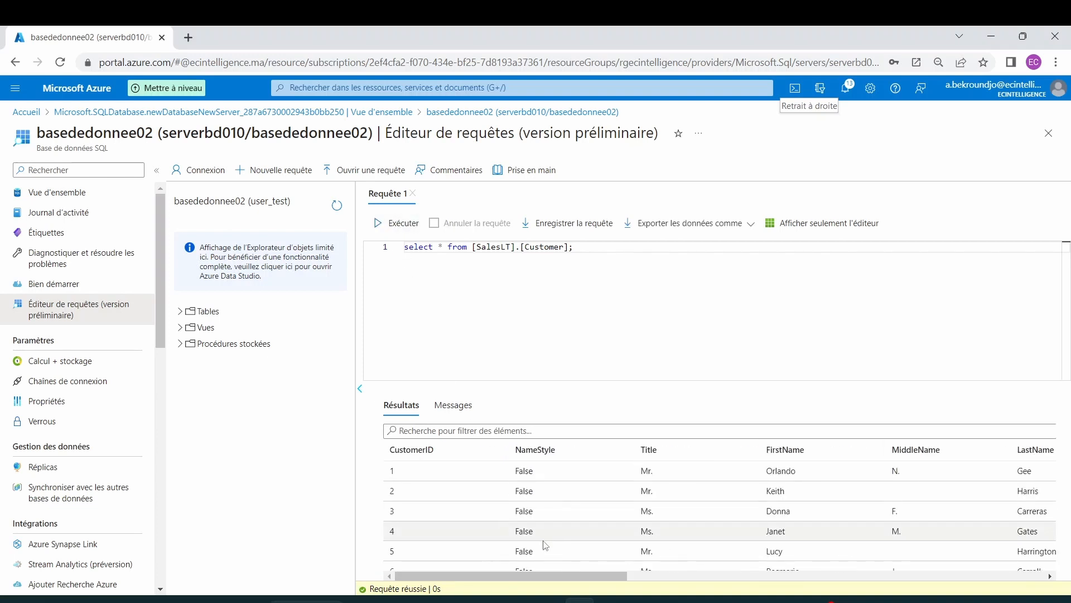
drag(516, 576, 818, 574)
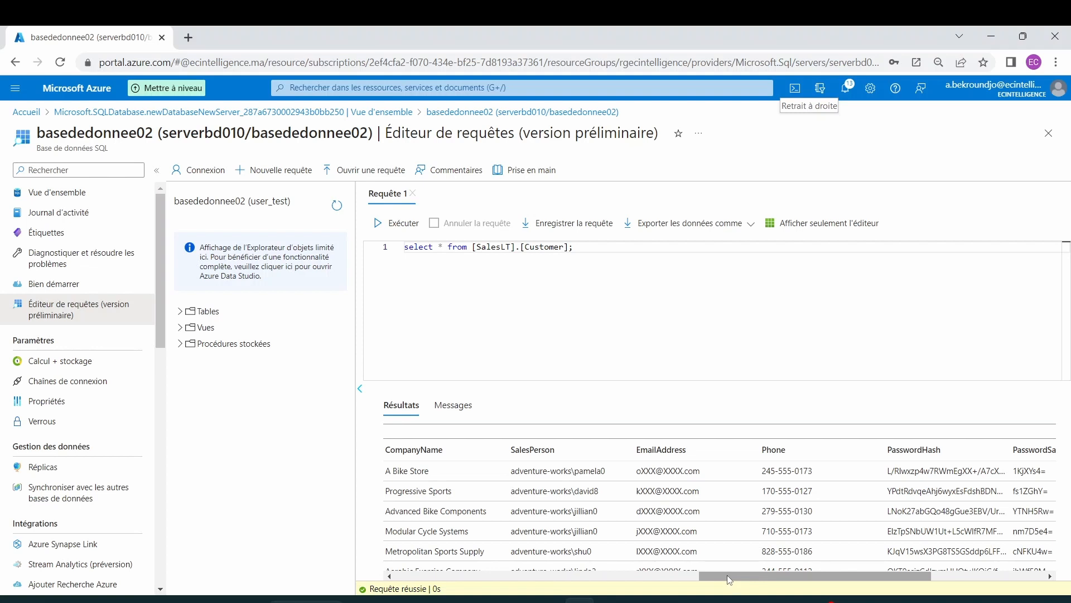
drag(727, 573, 439, 563)
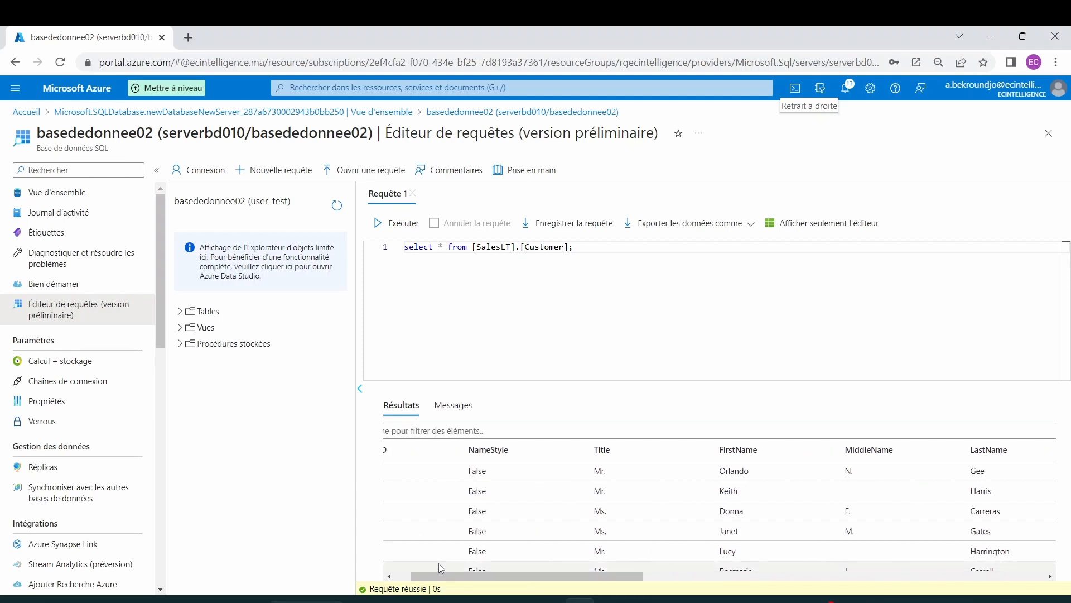